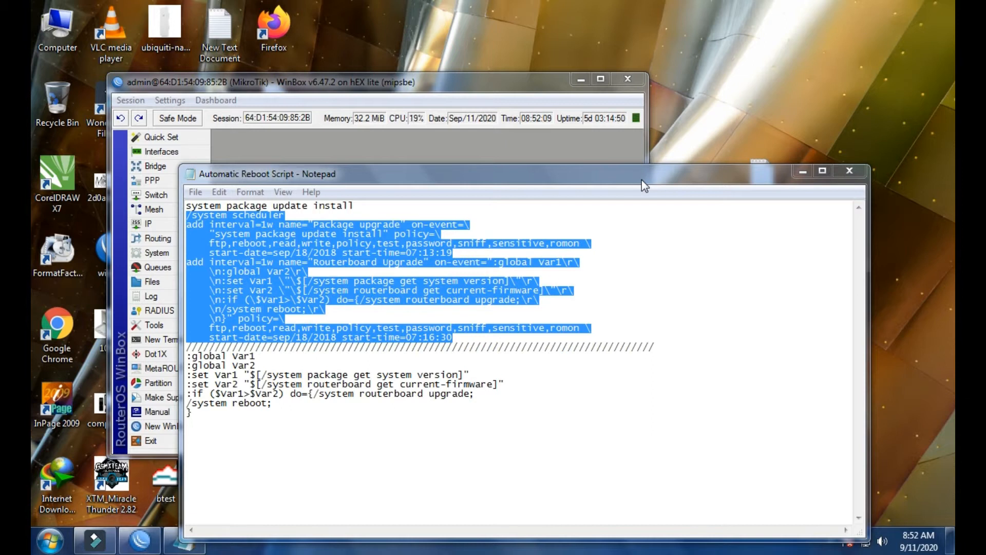
# Close the script note and reopen the Automatic Reboot Script file from the desktop.
pyautogui.moveTo(664, 173); pyautogui.dragTo(703, 143)
pyautogui.click(519, 83)
pyautogui.click(755, 163)
pyautogui.click(854, 135)
pyautogui.doubleClick(764, 164)
pyautogui.moveTo(743, 139); pyautogui.dragTo(779, 126)
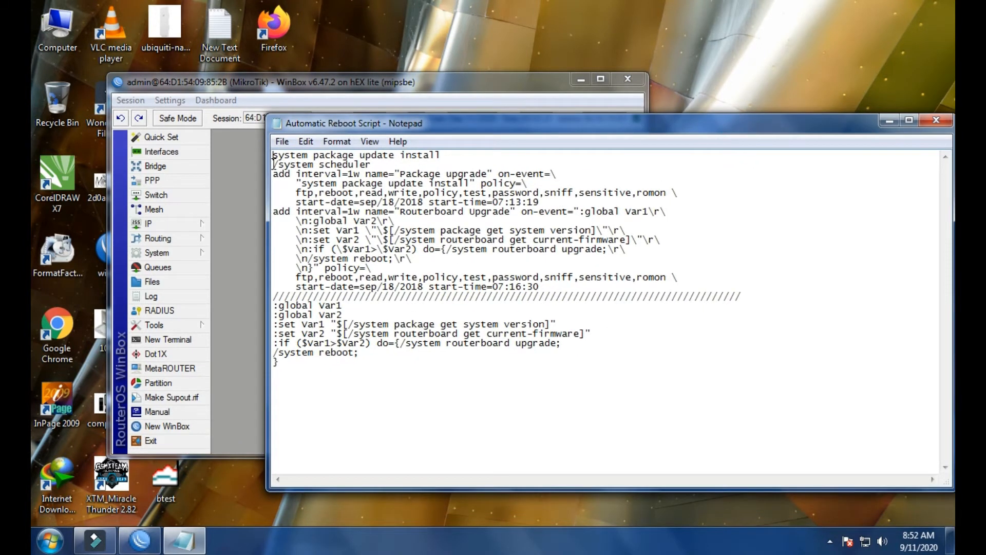
# Copy the script block from "/system scheduler" through the "start-time=07:16:30" line and close the file.
pyautogui.moveTo(274, 165); pyautogui.dragTo(557, 285)
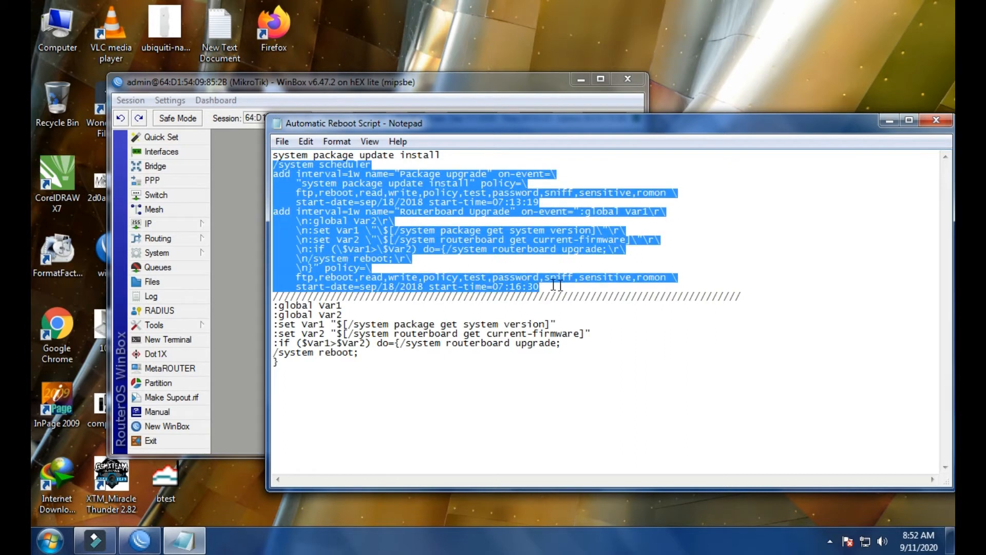
pyautogui.rightClick(441, 228)
pyautogui.click(483, 285)
pyautogui.click(940, 120)
# Switch to WinBox, maximize it and open a new router terminal.
pyautogui.moveTo(460, 81); pyautogui.dragTo(601, 85)
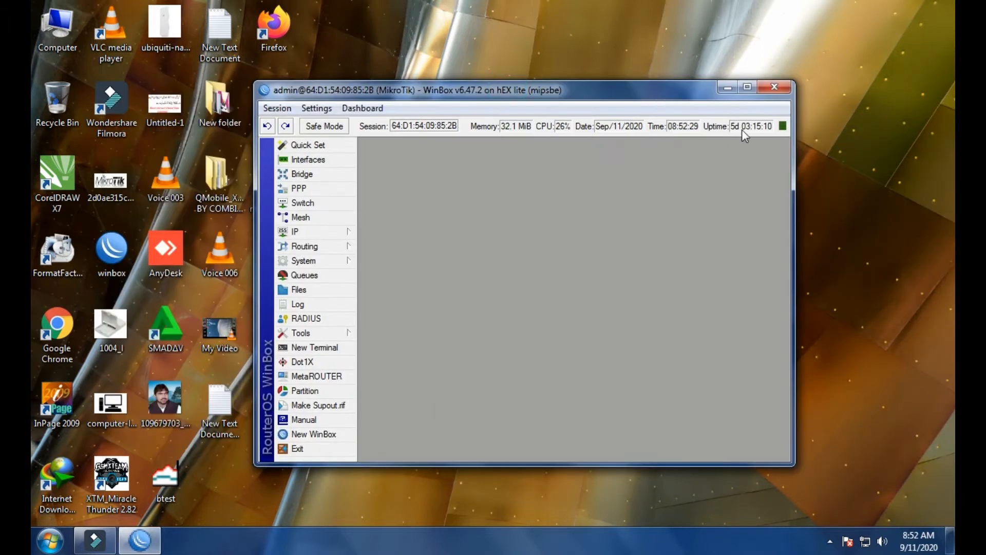
pyautogui.click(748, 92)
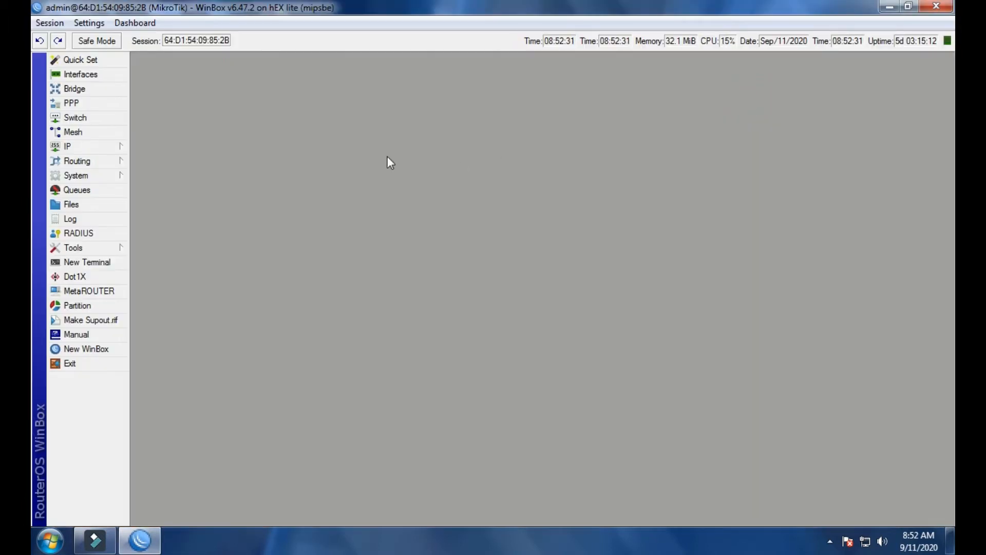
pyautogui.click(105, 149)
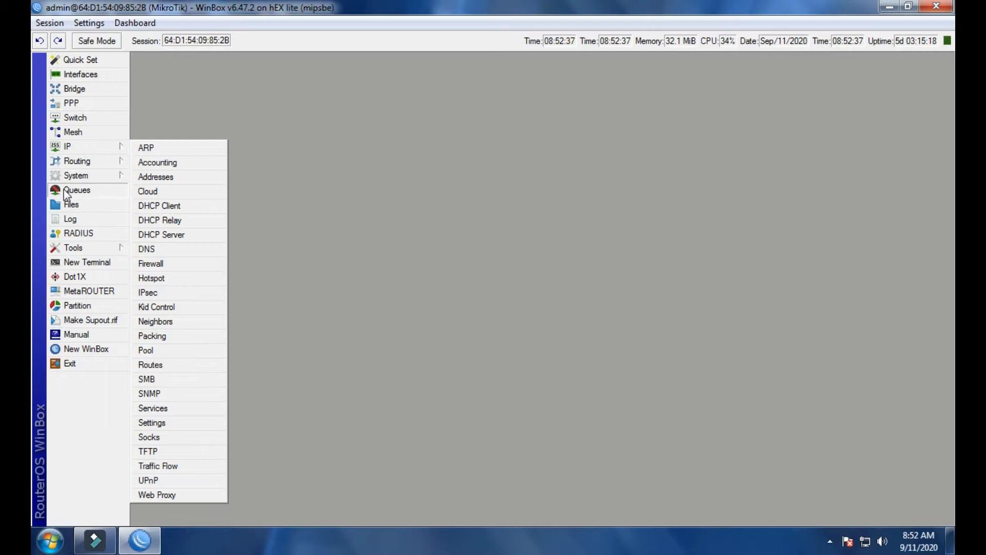
pyautogui.click(76, 175)
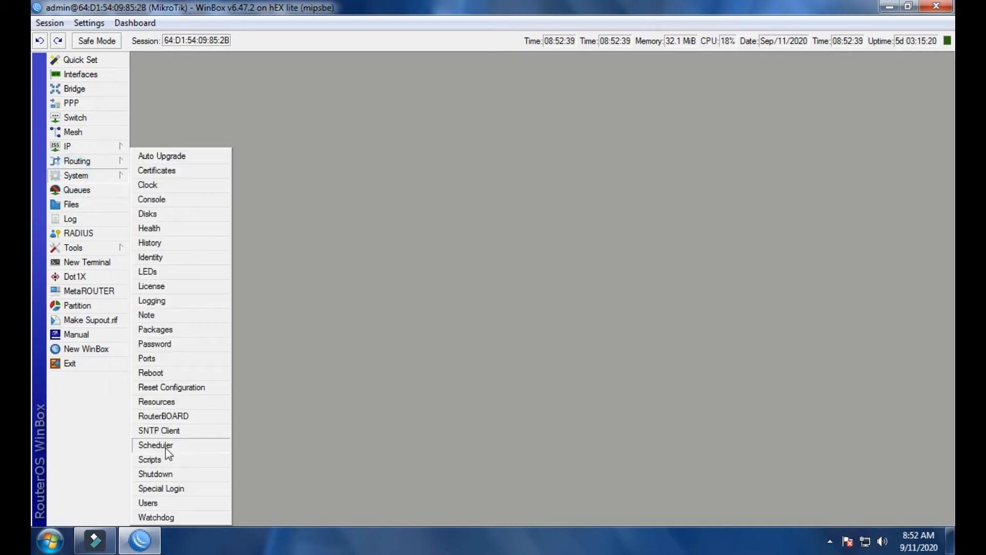
pyautogui.click(98, 263)
pyautogui.rightClick(490, 420)
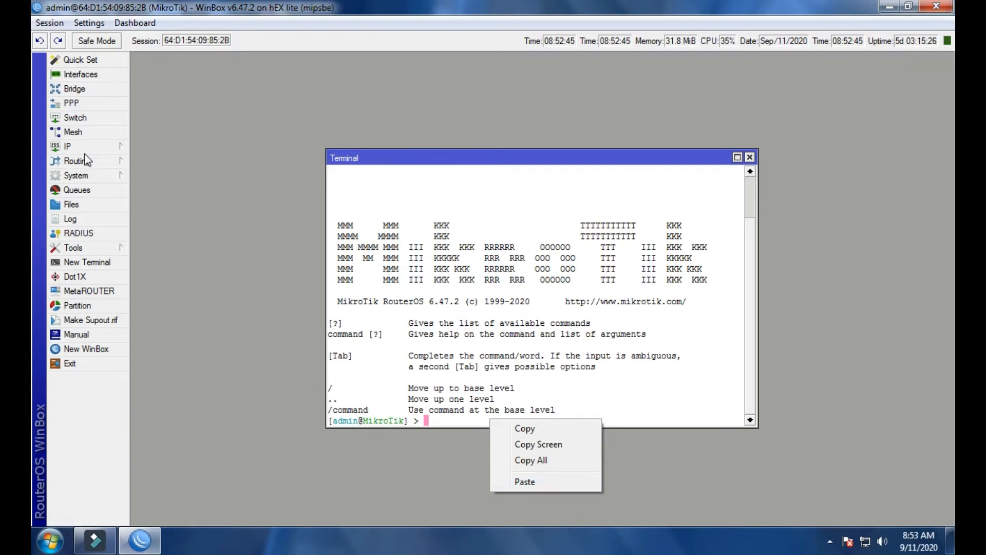
# Open the system Scheduler list and arrange it beside the terminal window.
pyautogui.click(79, 176)
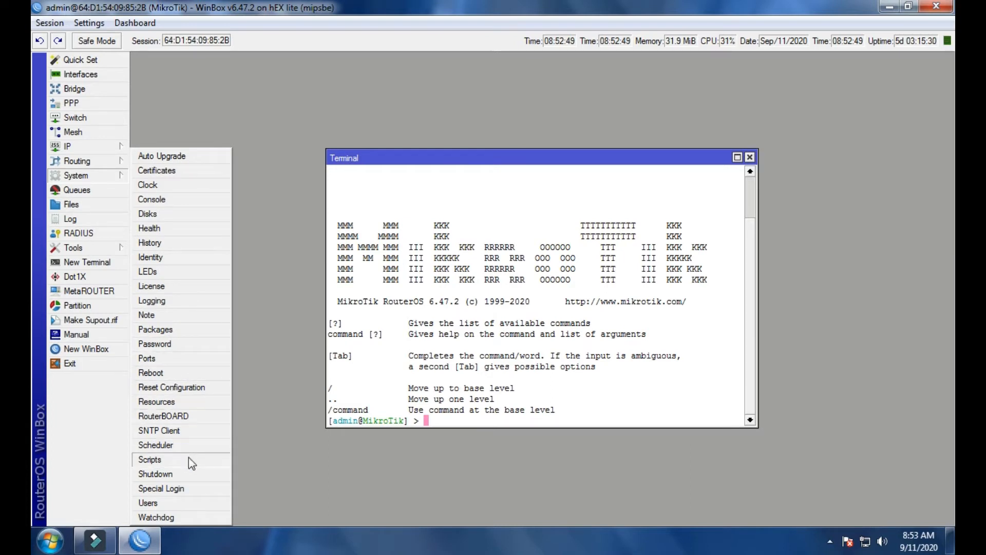
pyautogui.click(149, 445)
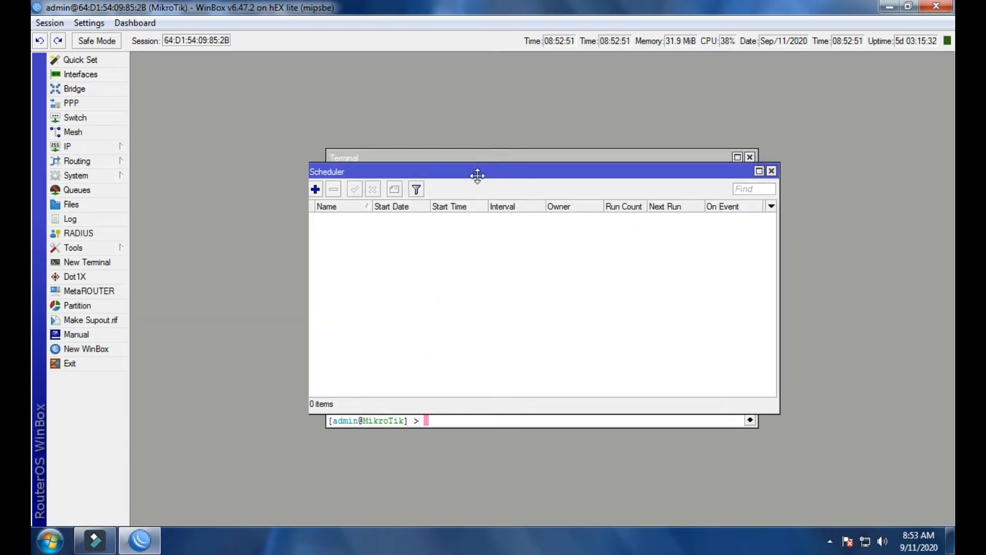
pyautogui.moveTo(476, 172); pyautogui.dragTo(632, 219)
pyautogui.moveTo(510, 158); pyautogui.dragTo(365, 130)
pyautogui.moveTo(648, 215); pyautogui.dragTo(702, 159)
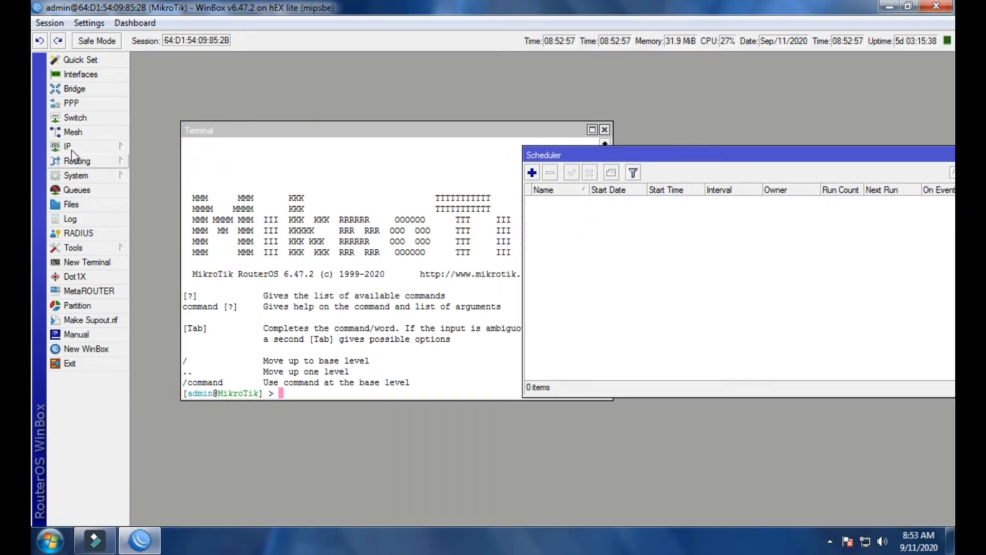
# Paste the copied scheduler script into the terminal, run it to add both weekly schedules, and close the terminal.
pyautogui.click(70, 178)
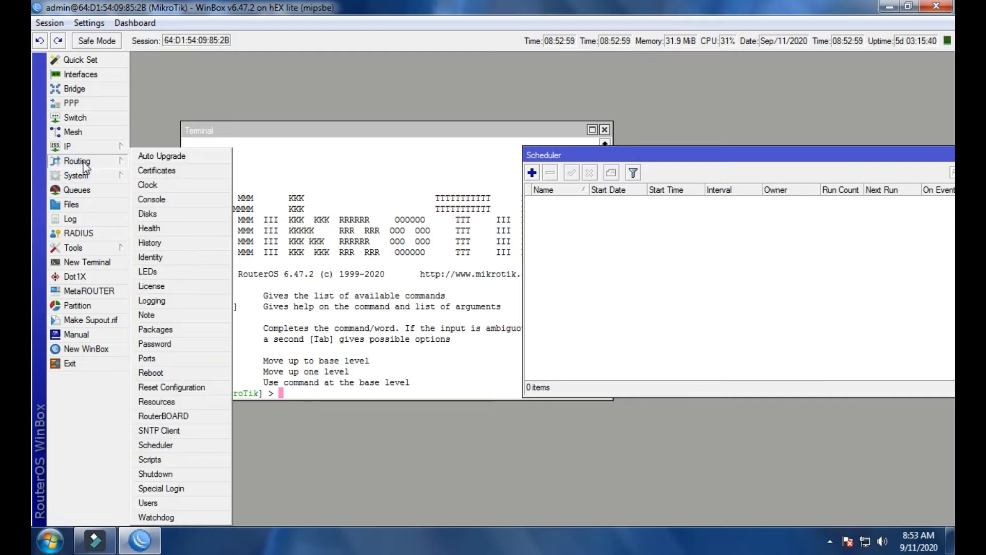
pyautogui.click(332, 390)
pyautogui.rightClick(332, 391)
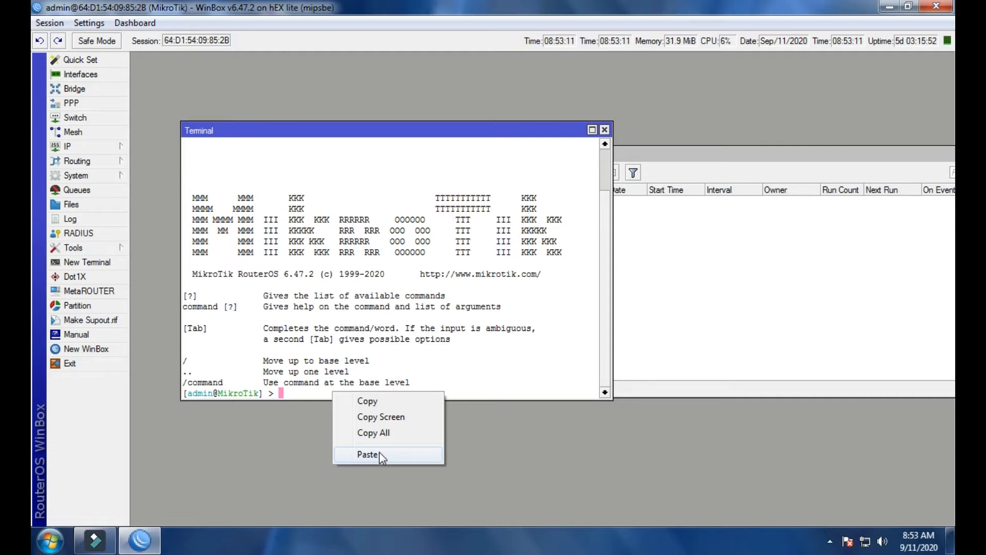
pyautogui.click(379, 452)
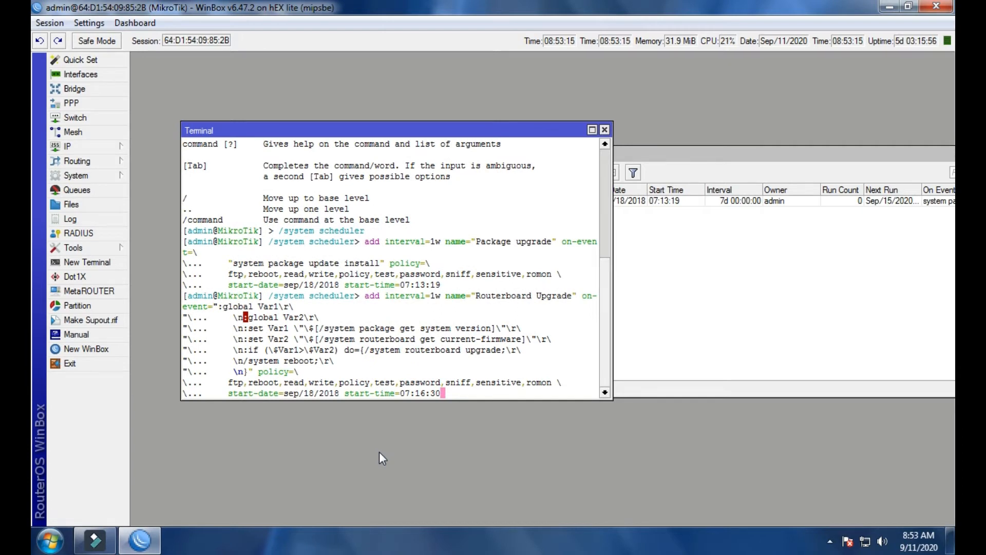
pyautogui.press('Return')
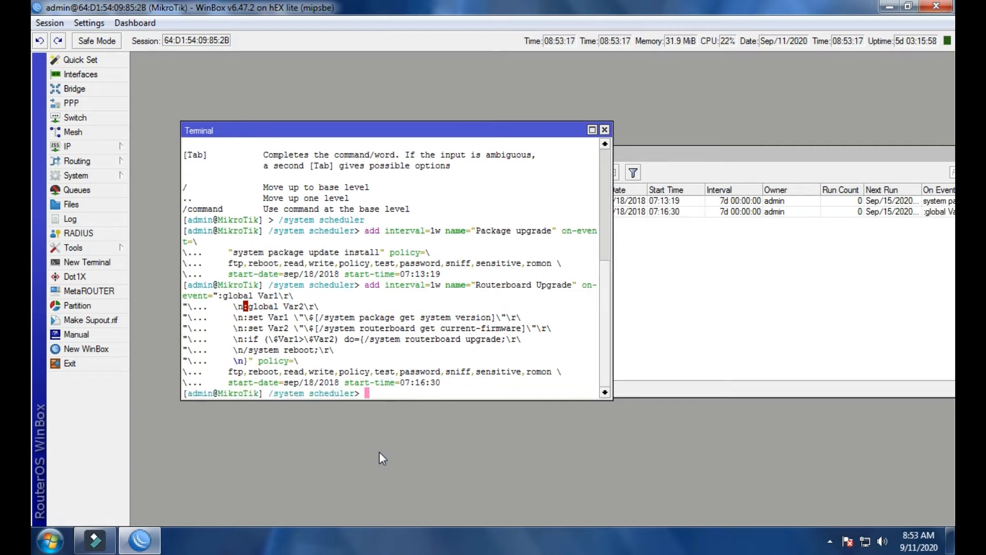
pyautogui.click(606, 130)
# Open the Package upgrade entry from the Scheduler list.
pyautogui.moveTo(633, 158); pyautogui.dragTo(478, 125)
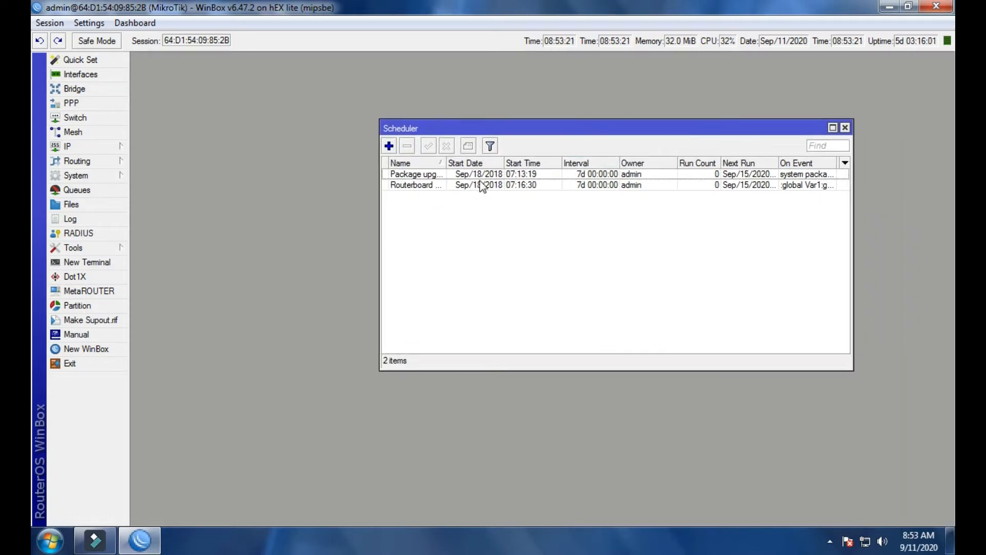
pyautogui.doubleClick(483, 177)
pyautogui.moveTo(611, 106); pyautogui.dragTo(697, 152)
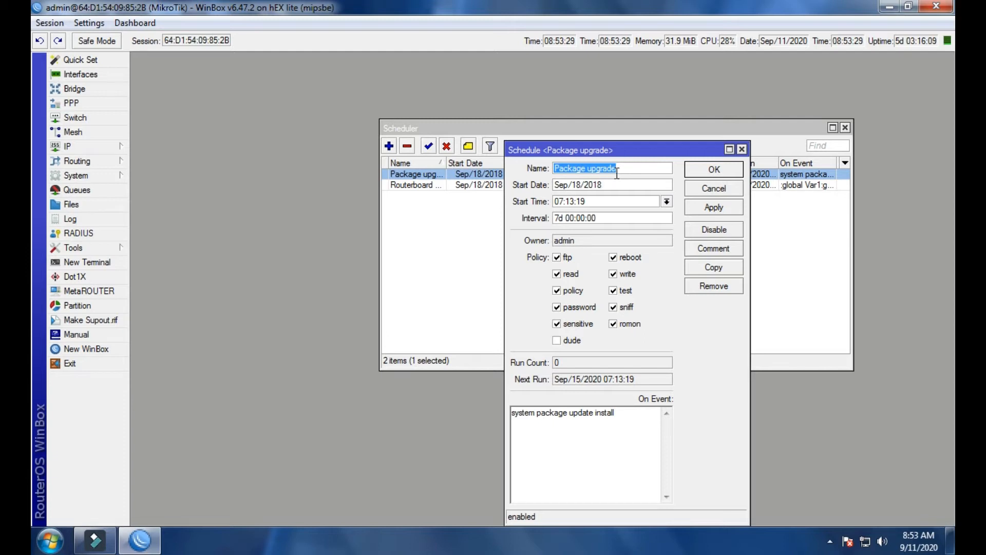
pyautogui.moveTo(626, 168); pyautogui.dragTo(552, 171)
pyautogui.click(651, 170)
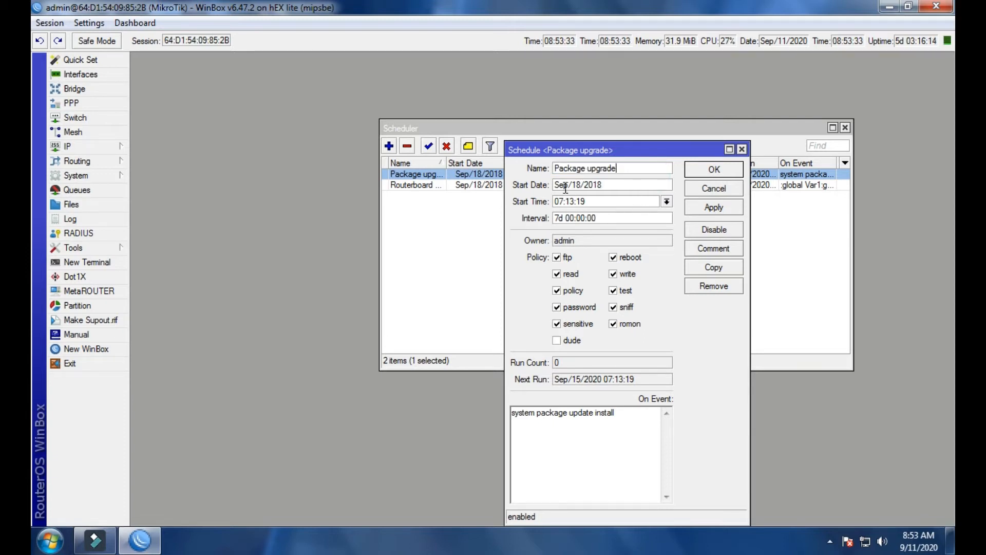
# Set the Package upgrade schedule's start date to Sep/11/2020.
pyautogui.moveTo(559, 185); pyautogui.dragTo(605, 176)
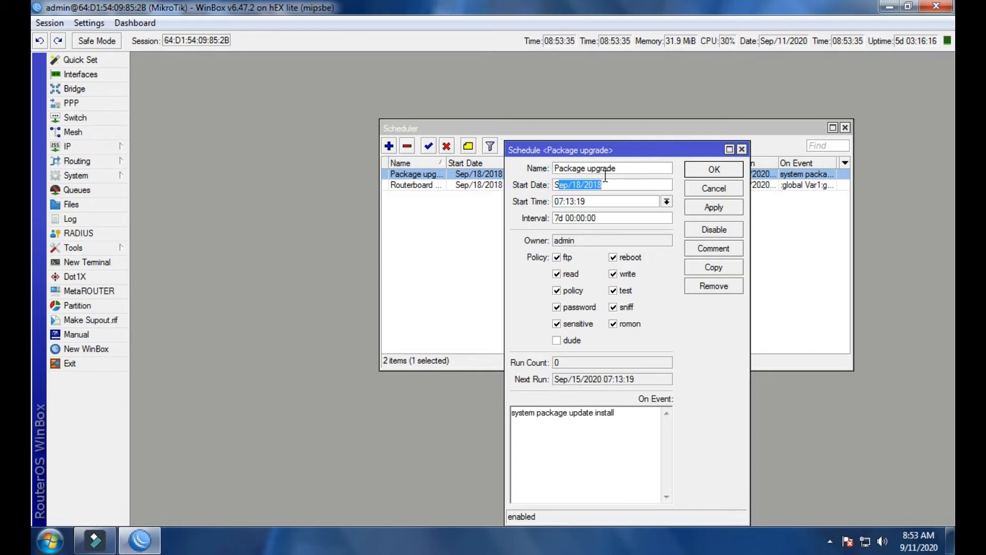
pyautogui.click(606, 184)
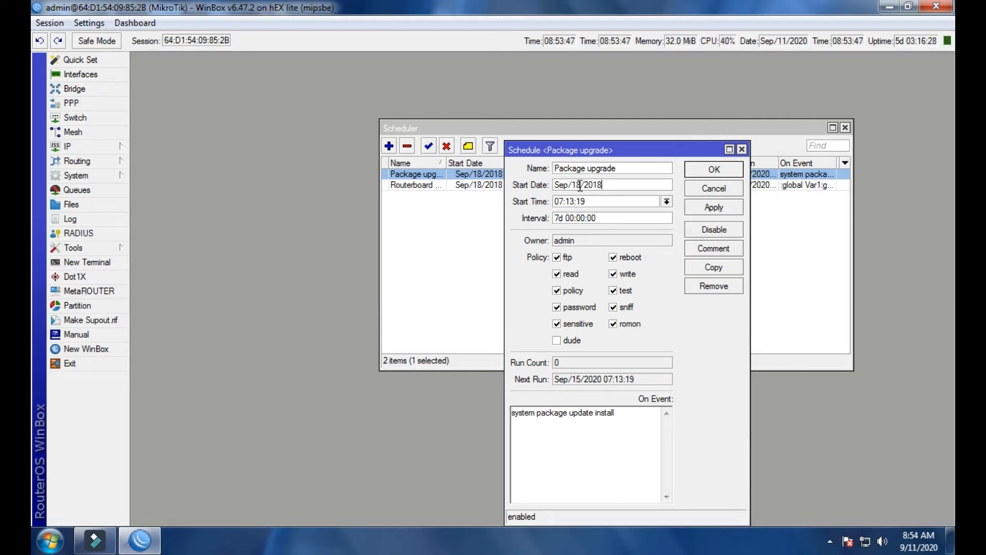
pyautogui.press('BackSpace')
pyautogui.press('BackSpace')
pyautogui.write('11')
pyautogui.click(606, 186)
pyautogui.press('BackSpace')
pyautogui.press('BackSpace')
pyautogui.press('BackSpace')
pyautogui.write('020')
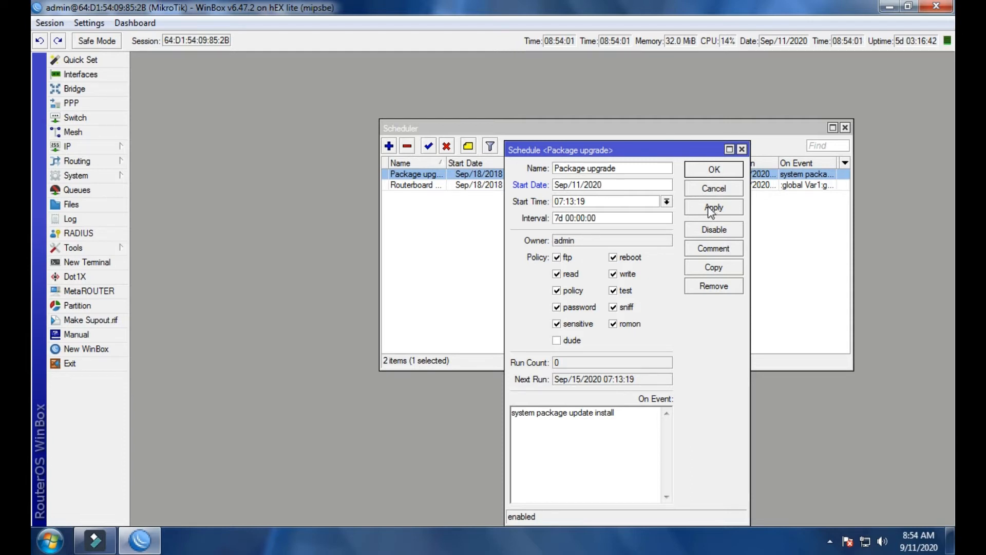
# Set the Package upgrade schedule's start time to 09:00:00.
pyautogui.moveTo(681, 150); pyautogui.dragTo(691, 128)
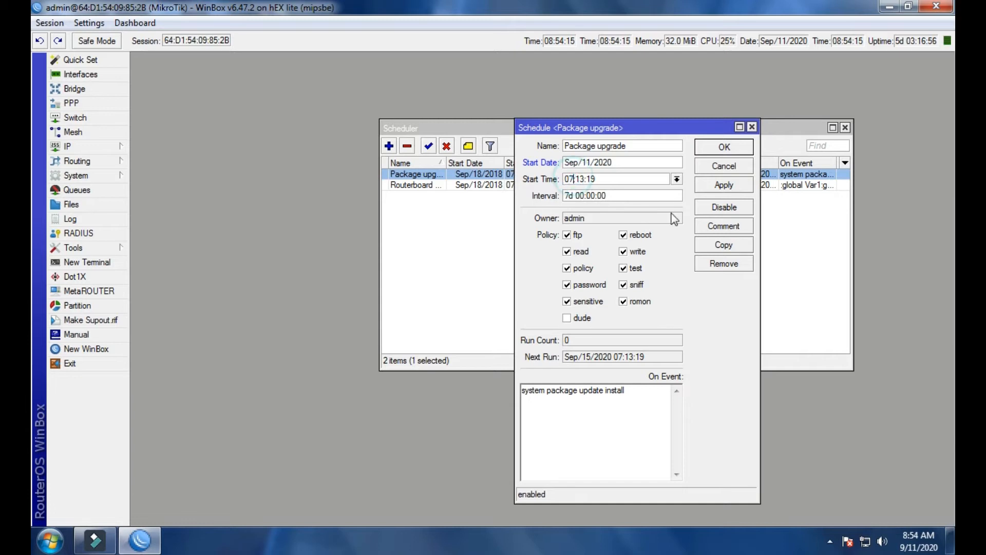
pyautogui.press('BackSpace')
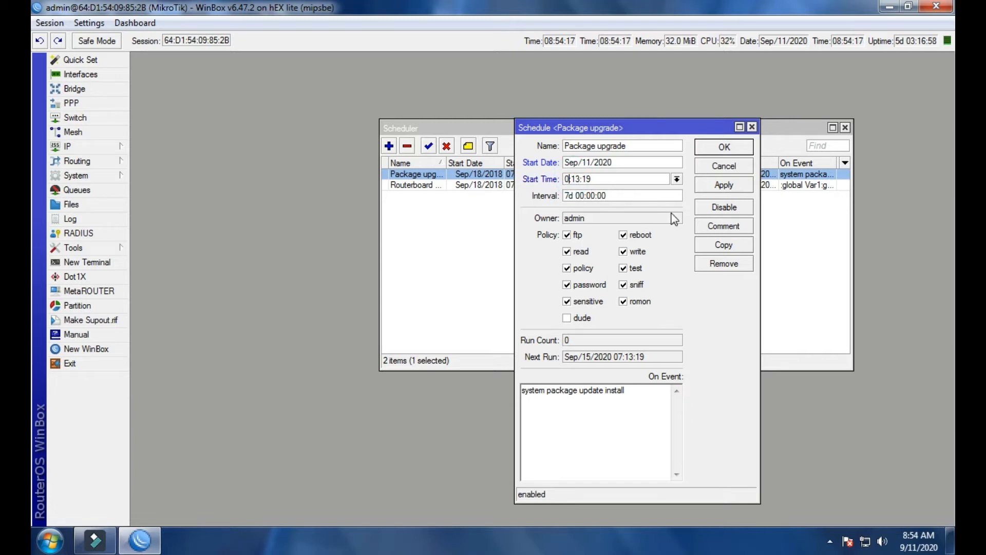
pyautogui.write('9')
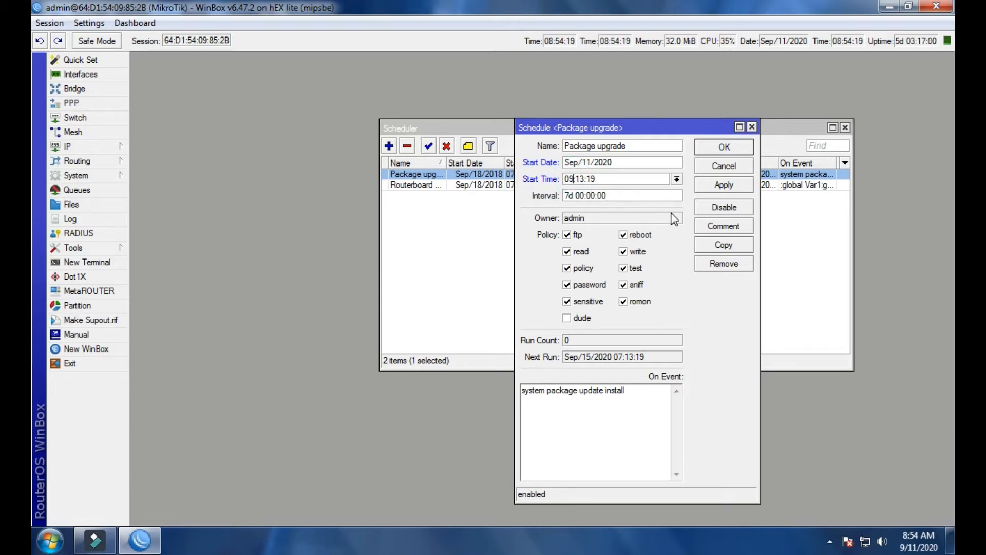
pyautogui.doubleClick(580, 177)
pyautogui.press('BackSpace')
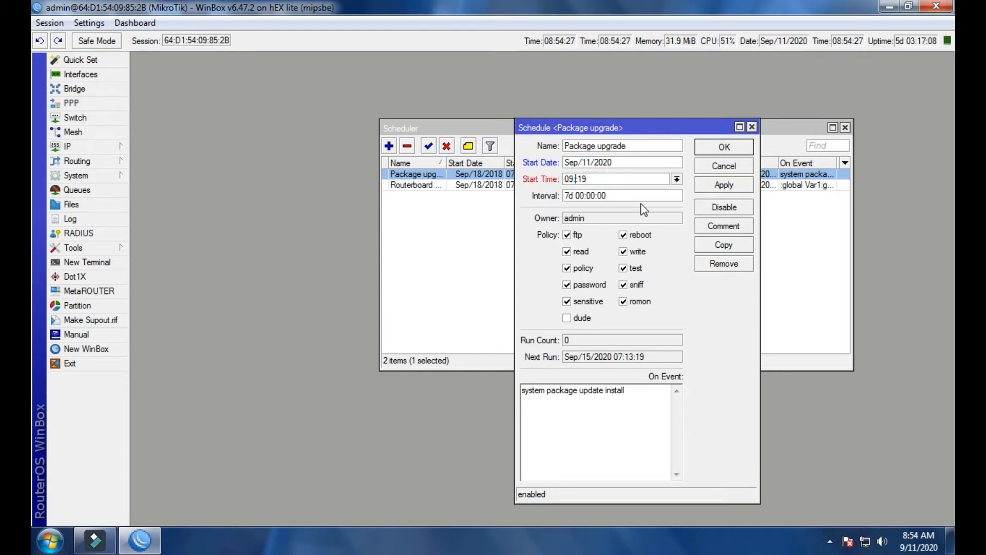
pyautogui.write('00:')
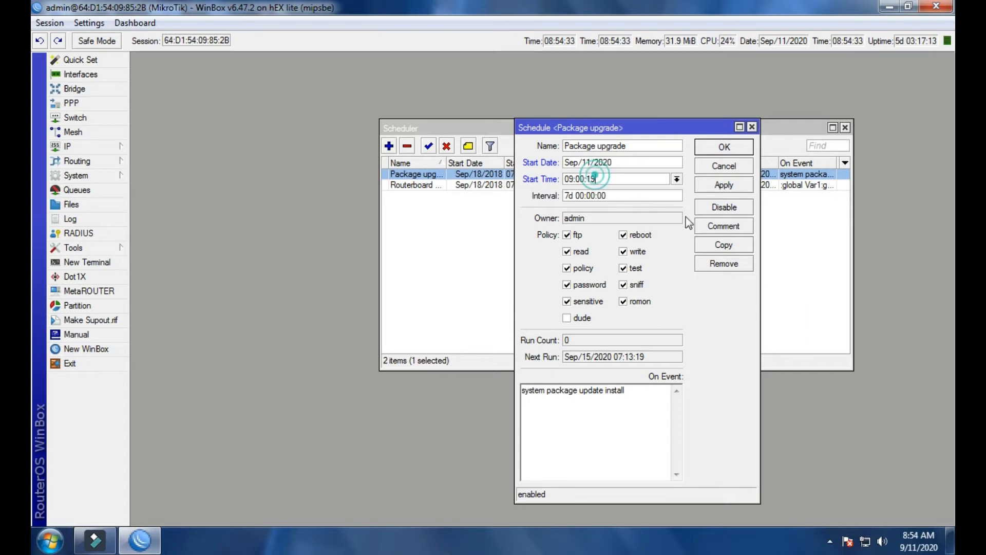
pyautogui.press('BackSpace')
pyautogui.press('BackSpace')
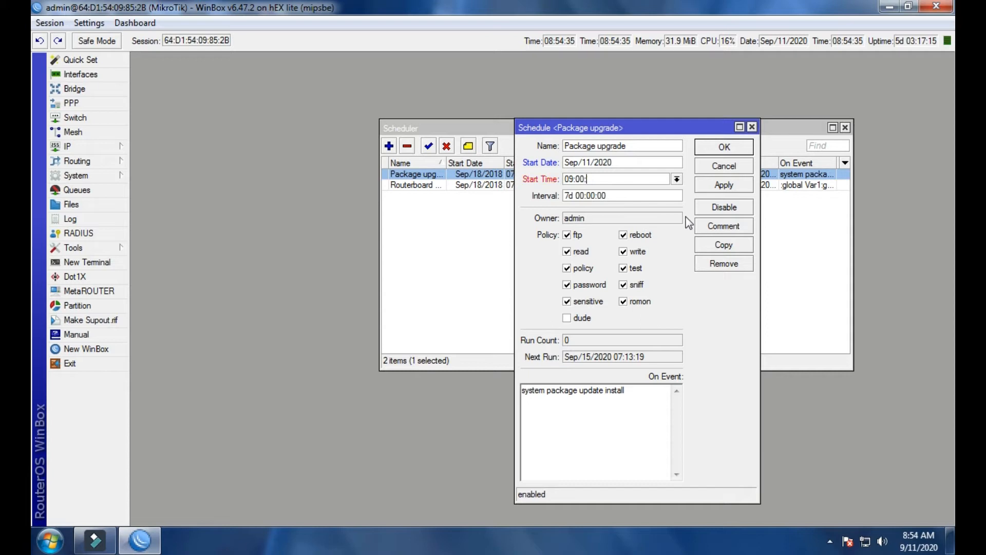
pyautogui.write('00')
pyautogui.doubleClick(593, 179)
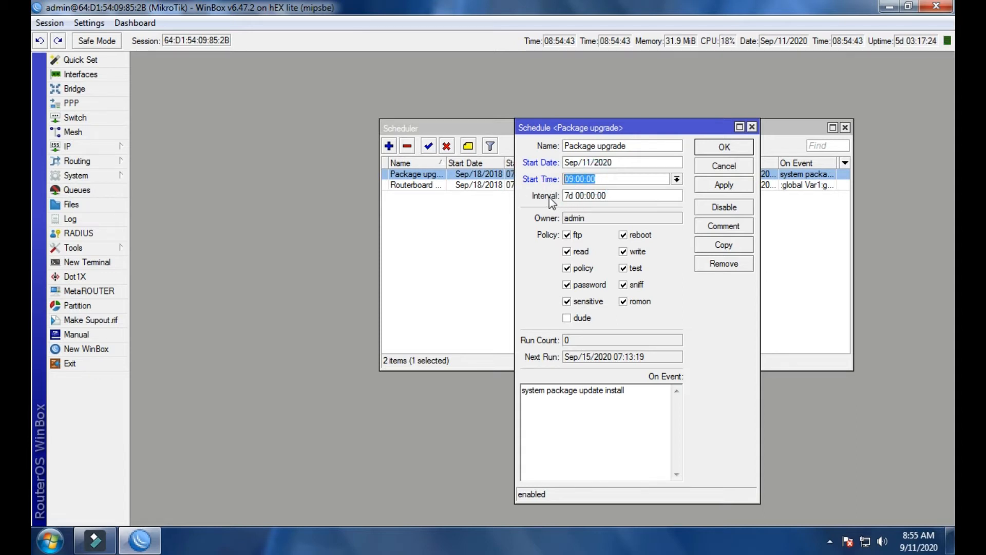
# Check the Package upgrade schedule's interval, then apply the changes and close the entry.
pyautogui.click(567, 196)
pyautogui.write('d')
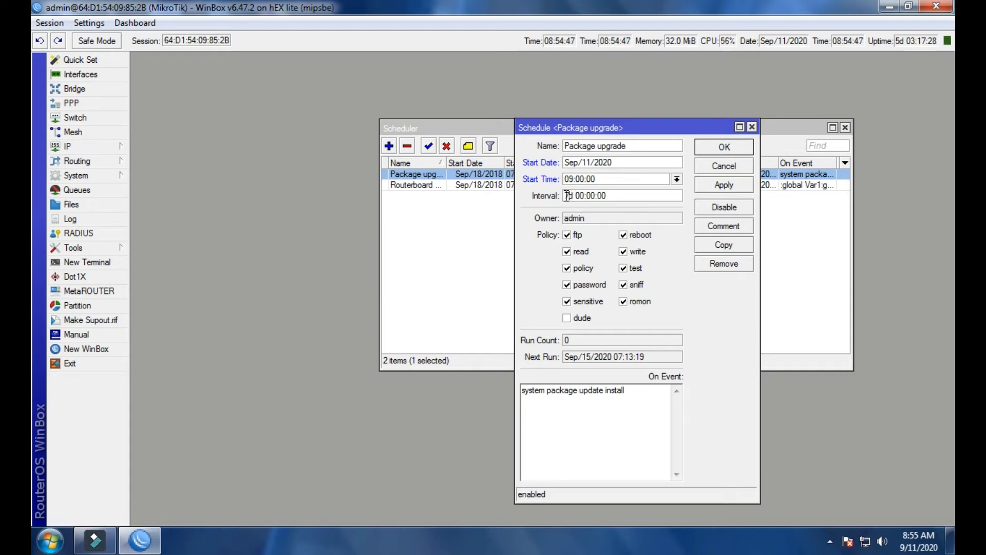
pyautogui.moveTo(566, 196); pyautogui.dragTo(605, 191)
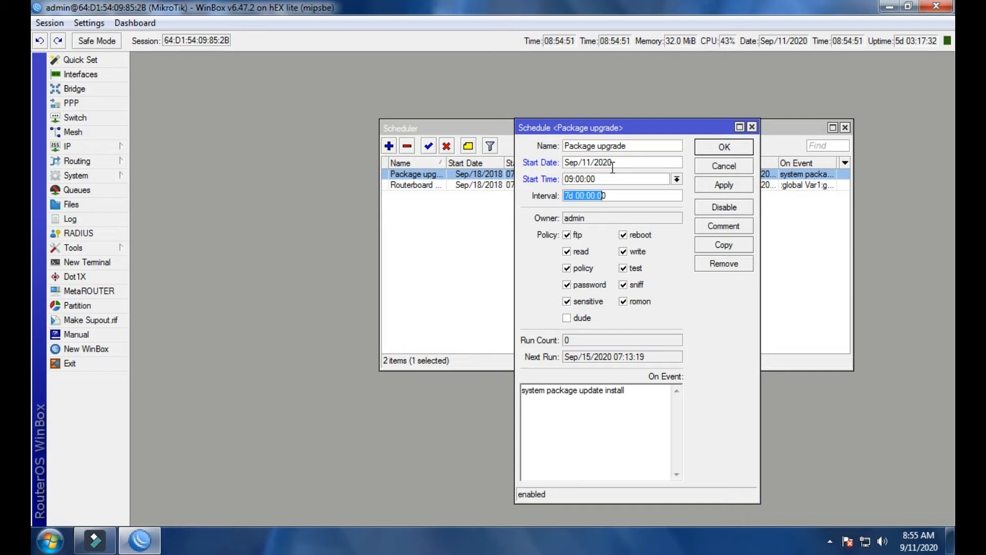
pyautogui.moveTo(619, 196); pyautogui.dragTo(560, 199)
pyautogui.click(573, 195)
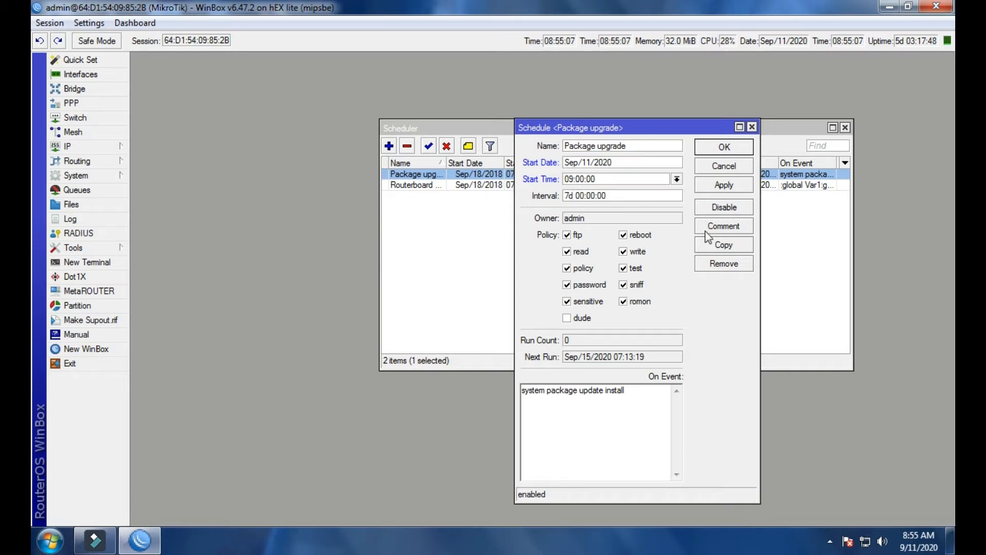
pyautogui.click(723, 186)
pyautogui.click(724, 147)
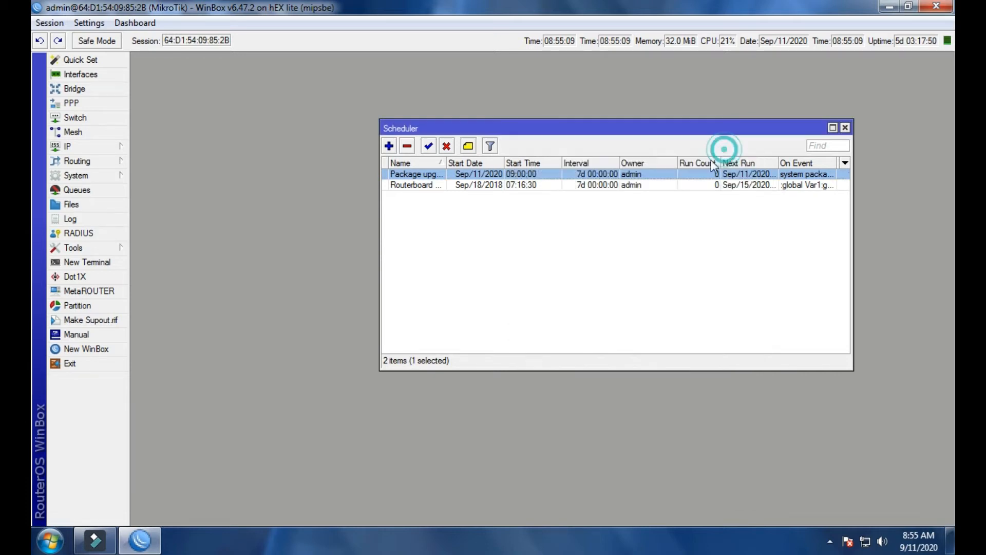
# Reopen the Package upgrade schedule to review its saved date, time and next run, then close it.
pyautogui.doubleClick(516, 174)
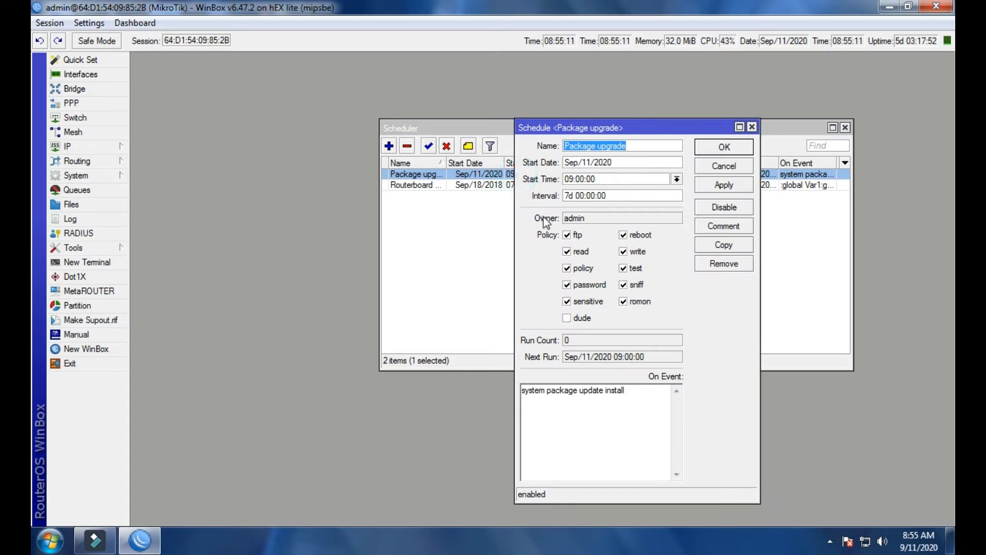
pyautogui.moveTo(603, 128); pyautogui.dragTo(630, 121)
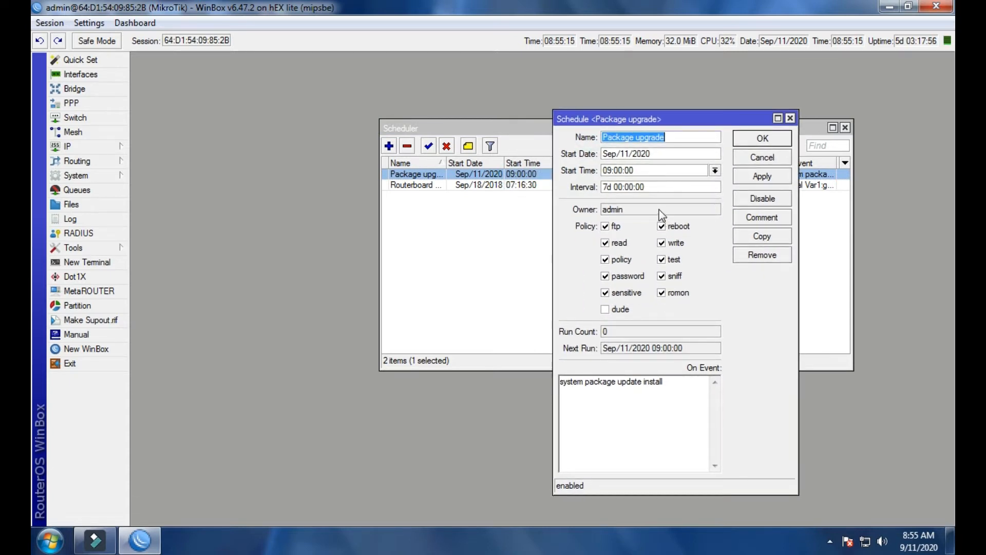
pyautogui.click(790, 118)
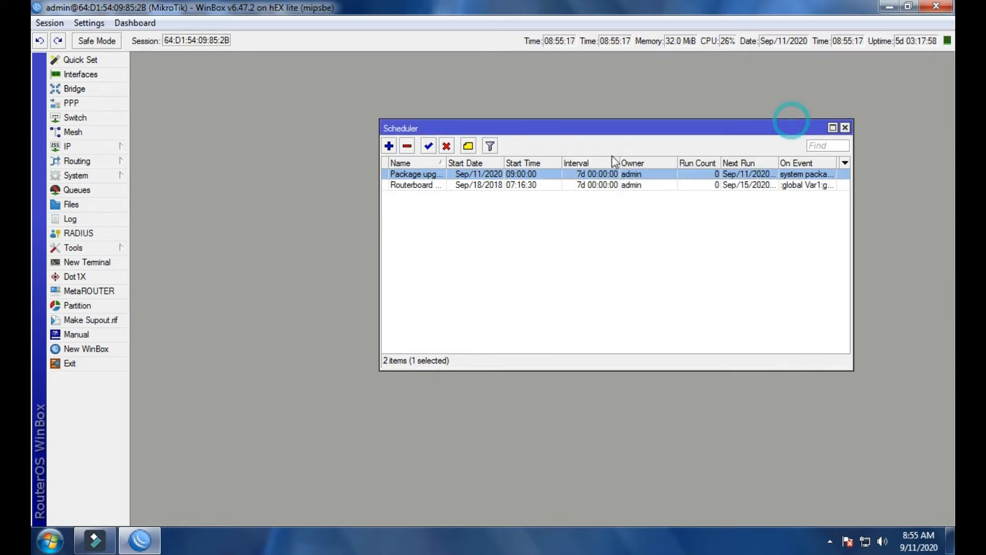
# Open the Routerboard Upgrade schedule and set its start time to 09:04:00.
pyautogui.doubleClick(512, 186)
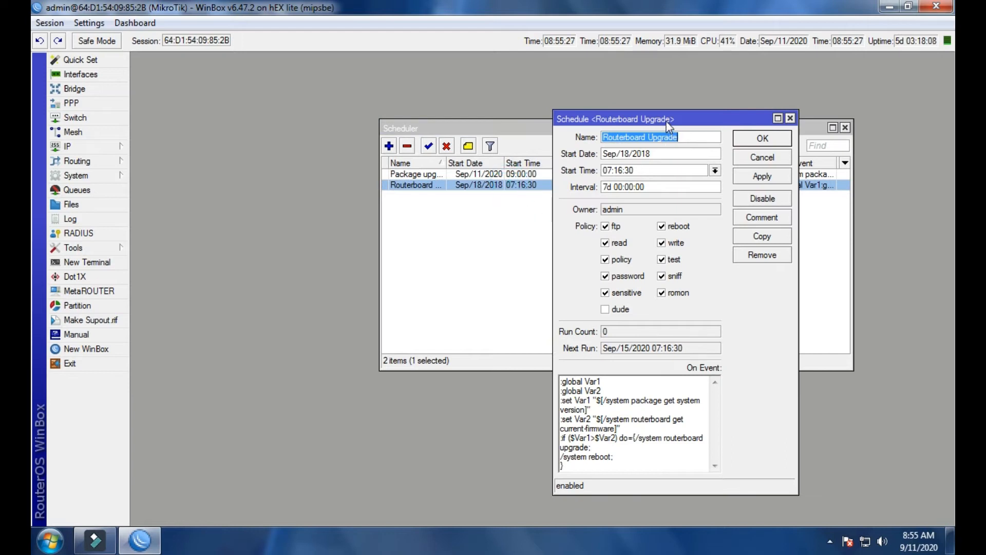
pyautogui.moveTo(667, 122); pyautogui.dragTo(659, 110)
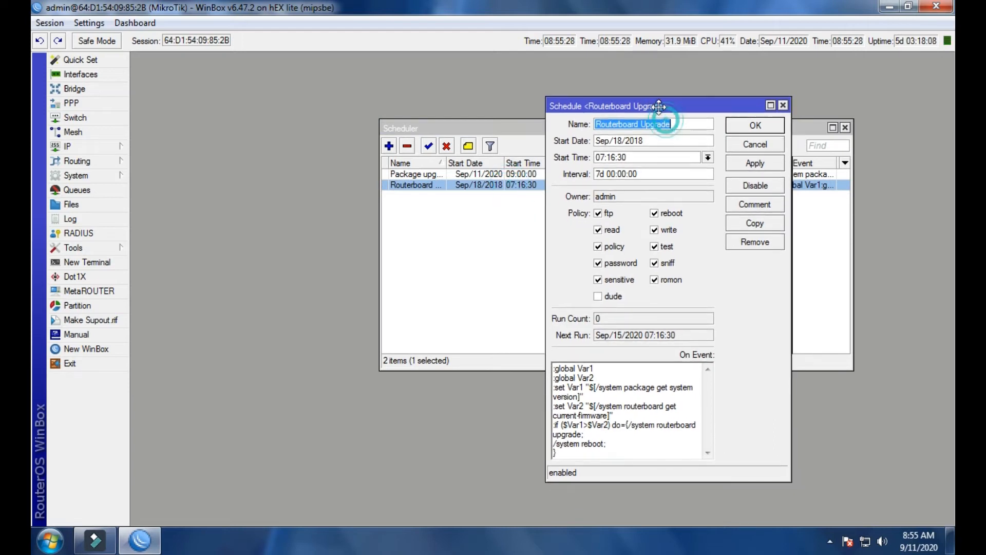
pyautogui.click(607, 155)
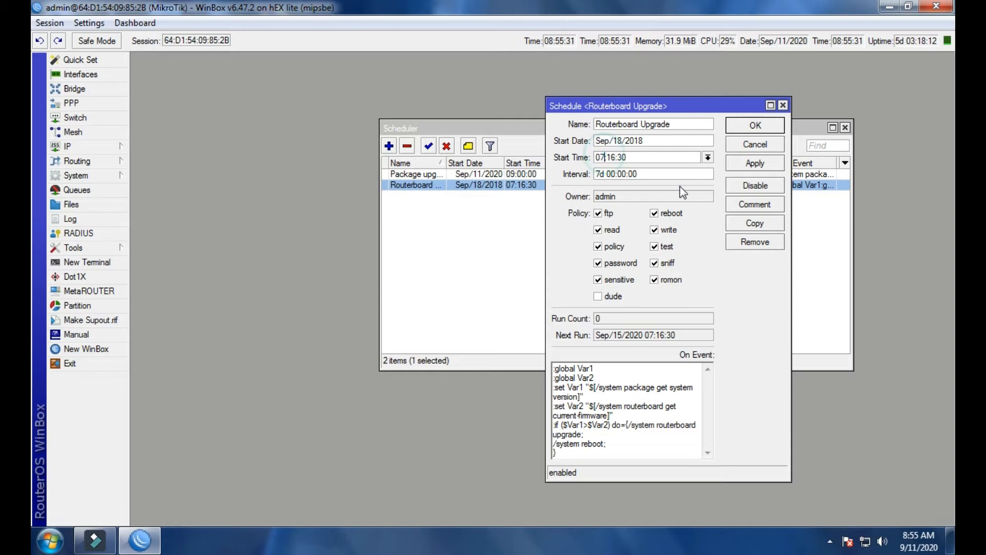
pyautogui.press('BackSpace')
pyautogui.write('9')
pyautogui.click(617, 154)
pyautogui.press('BackSpace')
pyautogui.press('BackSpace')
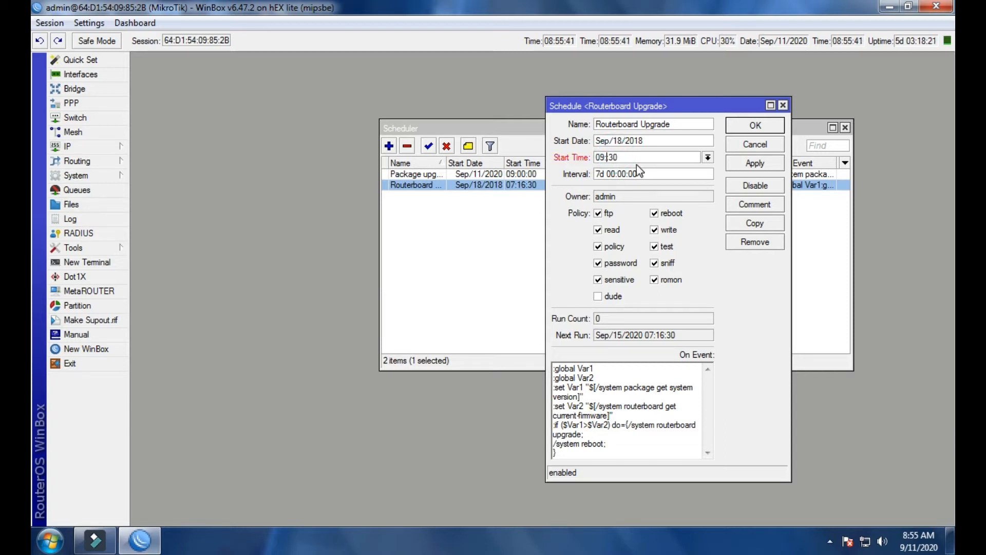
pyautogui.write('04:')
pyautogui.click(635, 159)
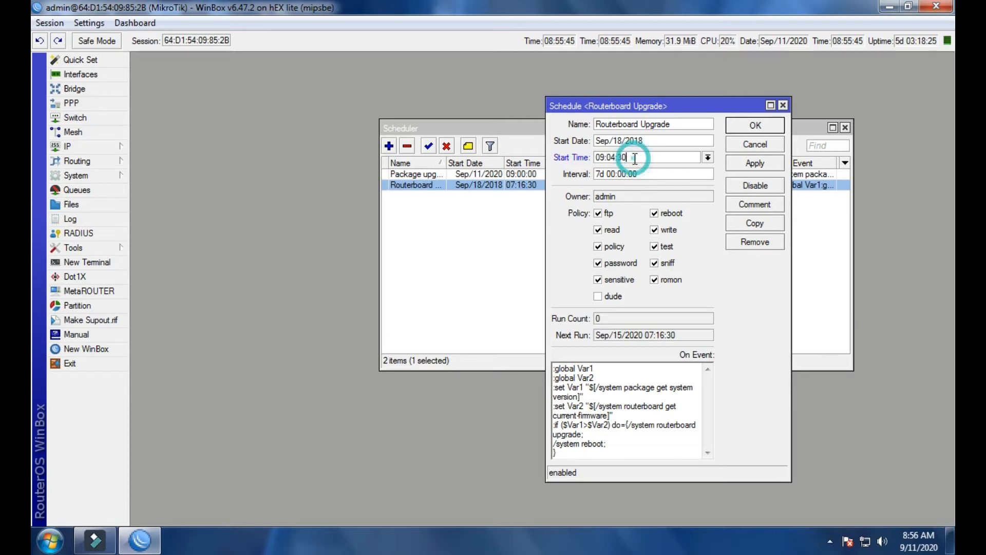
pyautogui.press('BackSpace')
pyautogui.press('BackSpace')
pyautogui.write('00')
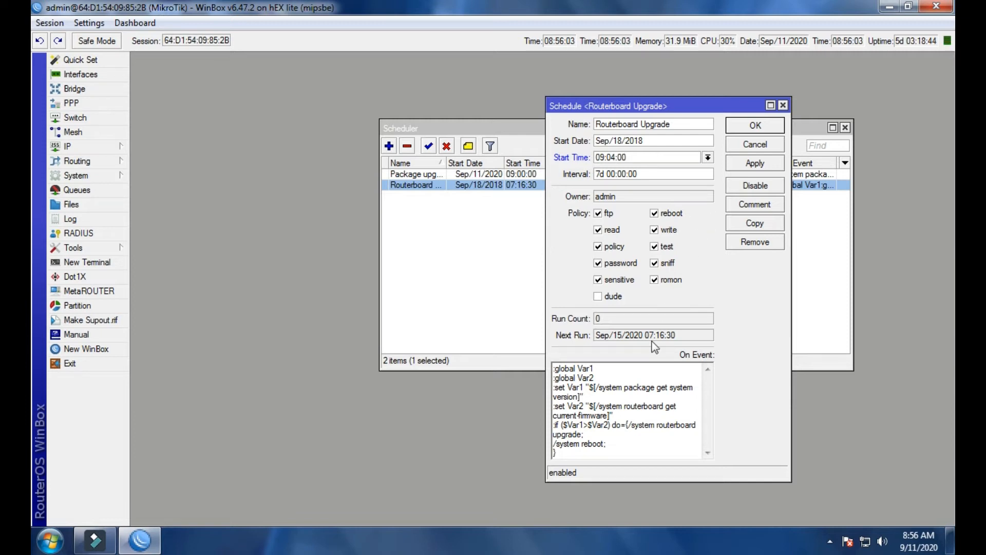
# Review the Routerboard Upgrade schedule's event script, then apply the changes and close the entry.
pyautogui.moveTo(616, 455); pyautogui.dragTo(566, 368)
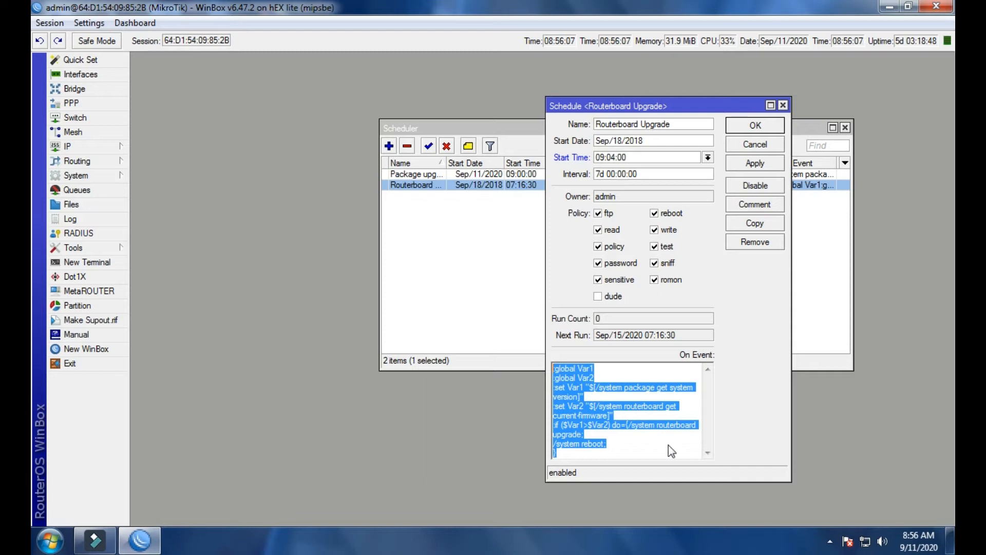
pyautogui.click(636, 451)
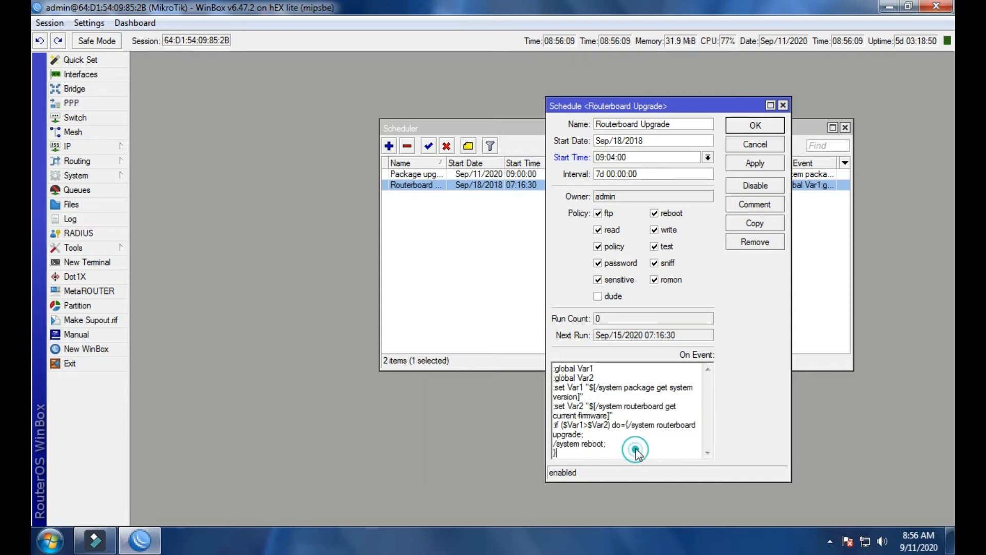
pyautogui.click(754, 165)
pyautogui.click(750, 129)
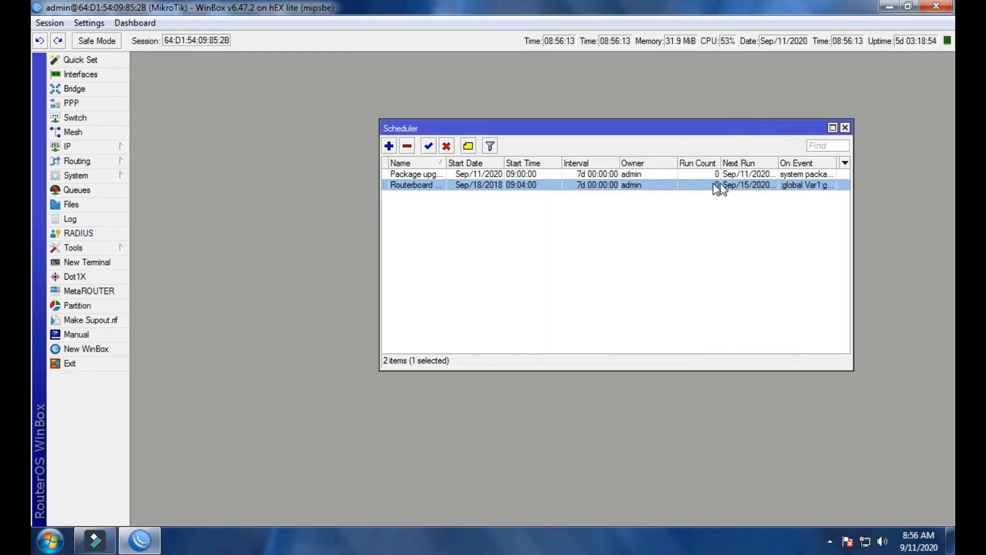
pyautogui.click(670, 218)
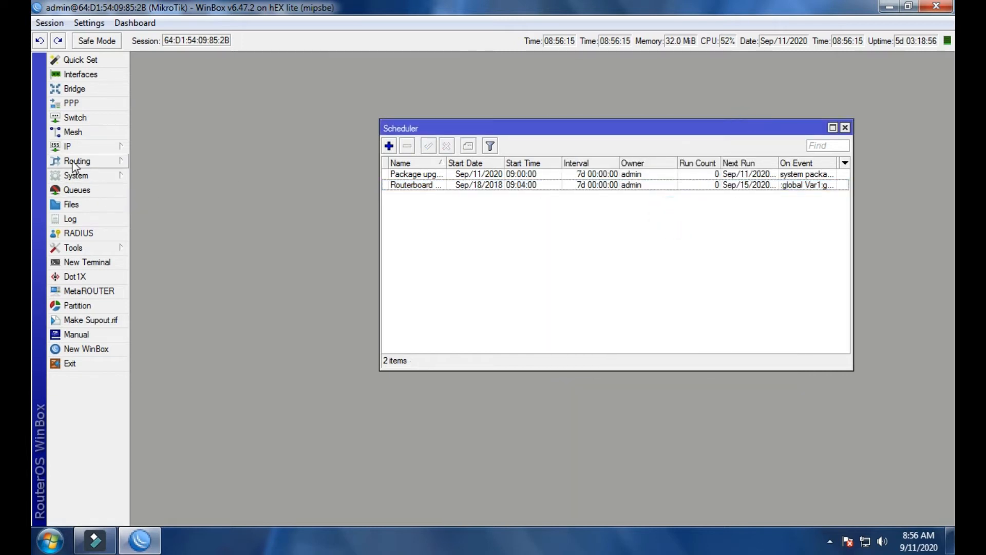
# Check for package updates on the stable channel, compare the installed and latest versions, then close the update check.
pyautogui.click(72, 147)
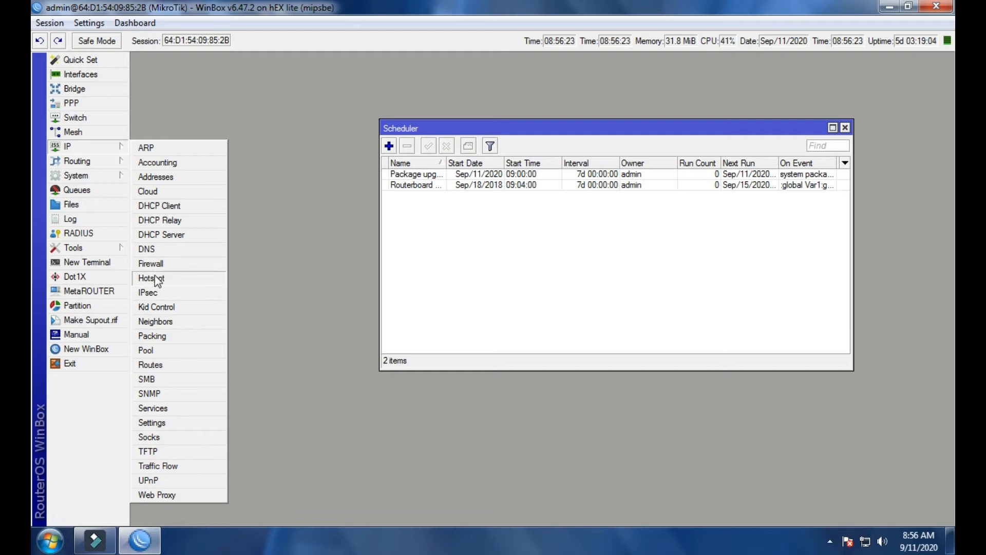
pyautogui.click(76, 175)
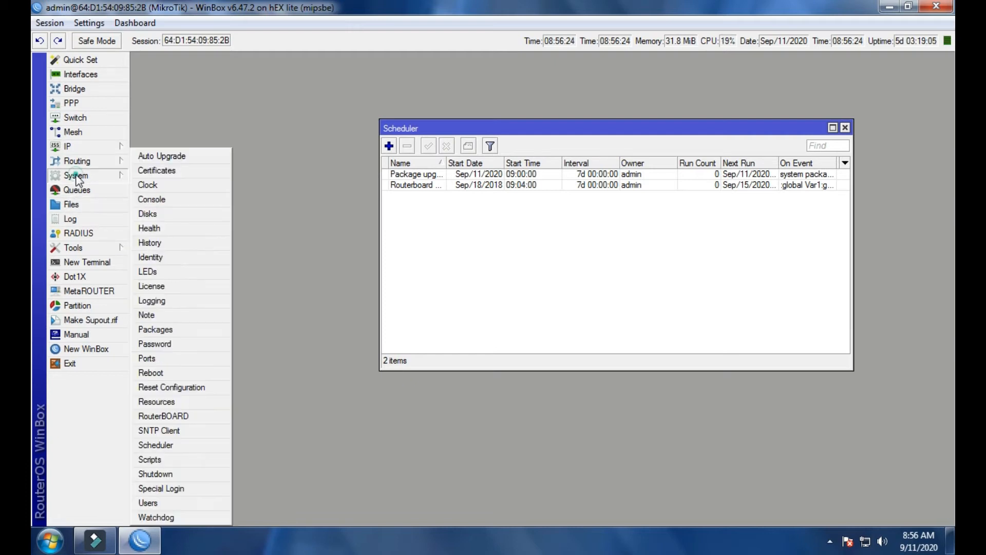
pyautogui.click(167, 326)
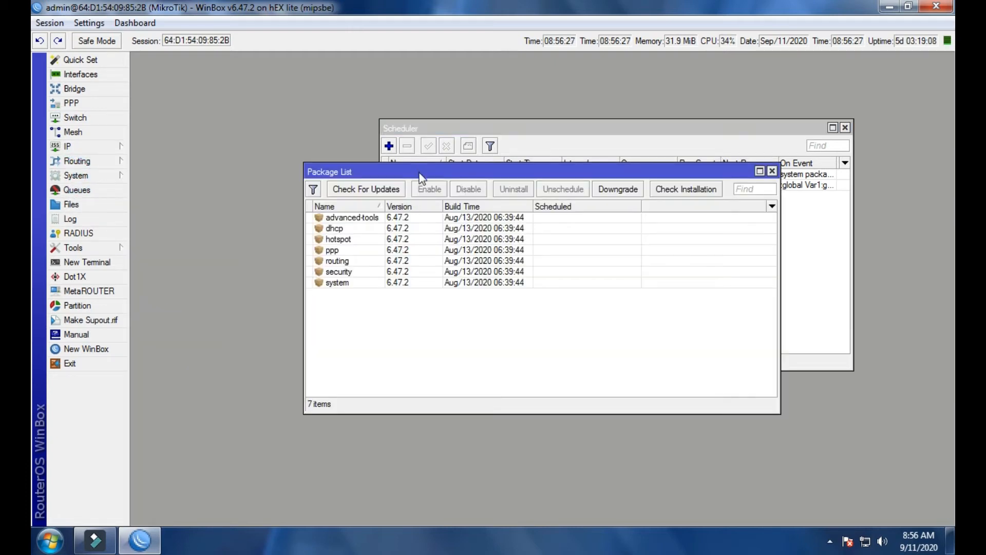
pyautogui.click(365, 188)
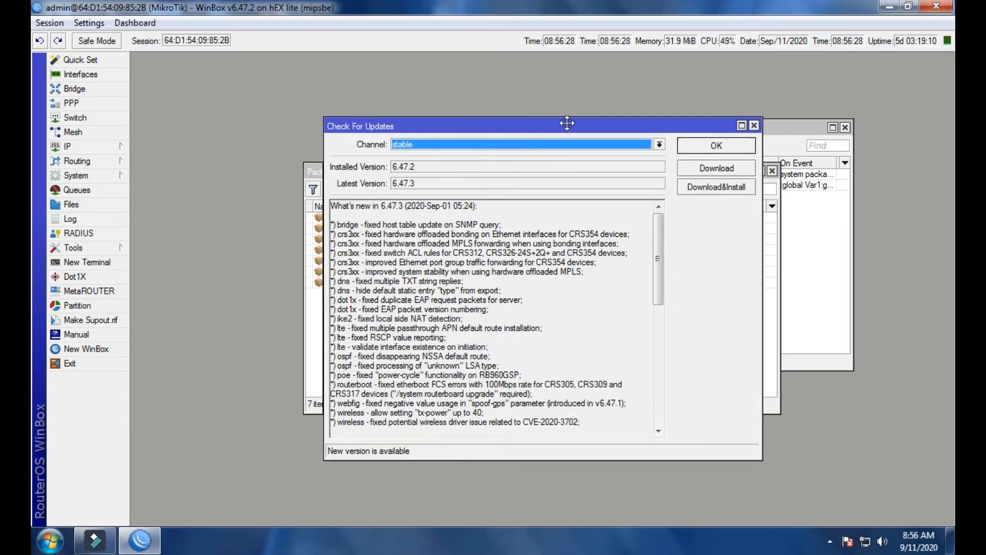
pyautogui.moveTo(546, 127); pyautogui.dragTo(683, 132)
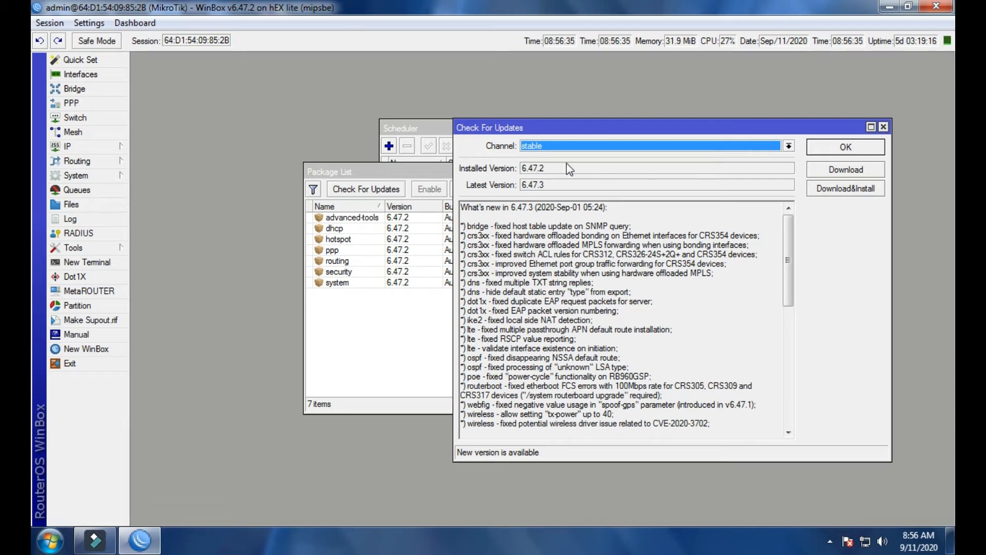
pyautogui.moveTo(544, 185); pyautogui.dragTo(522, 188)
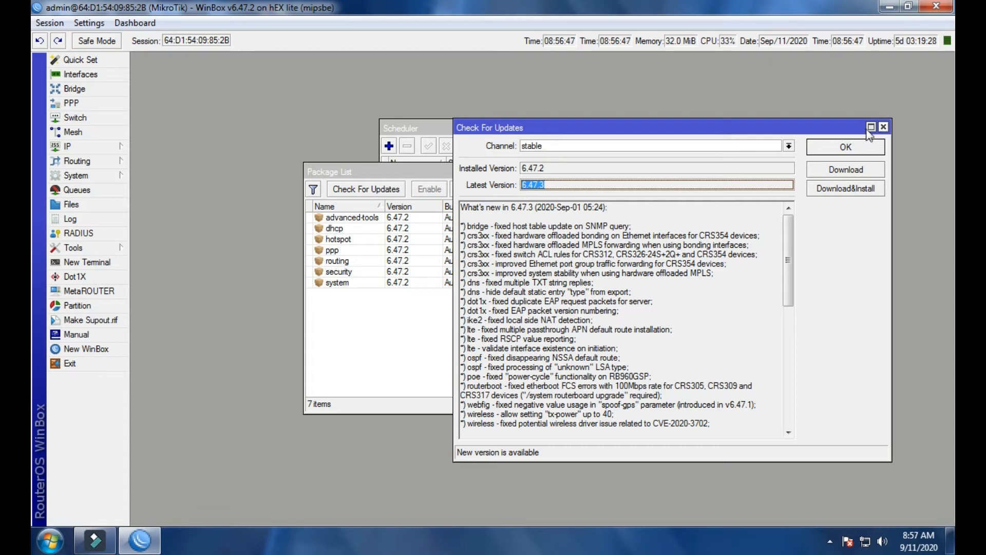
pyautogui.moveTo(806, 132); pyautogui.dragTo(729, 182)
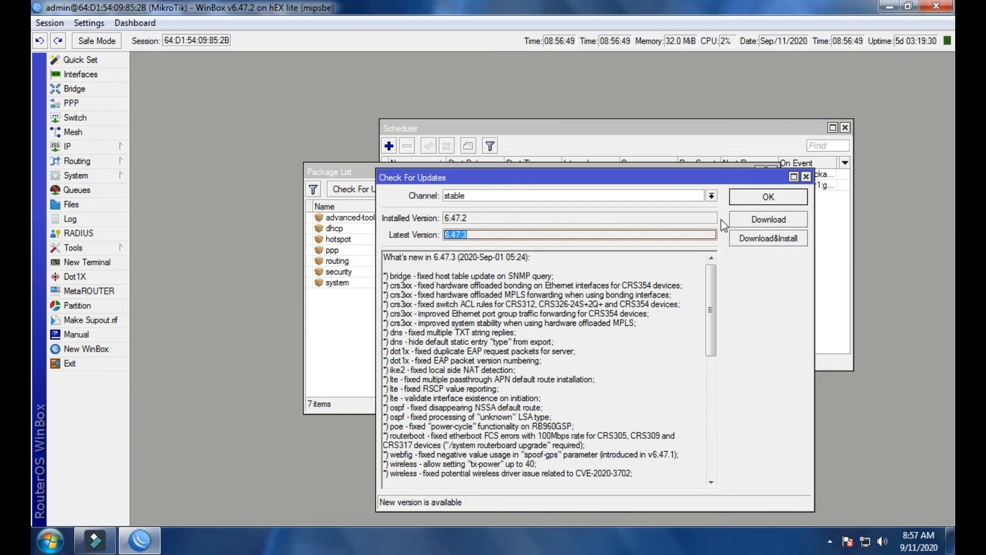
pyautogui.click(806, 177)
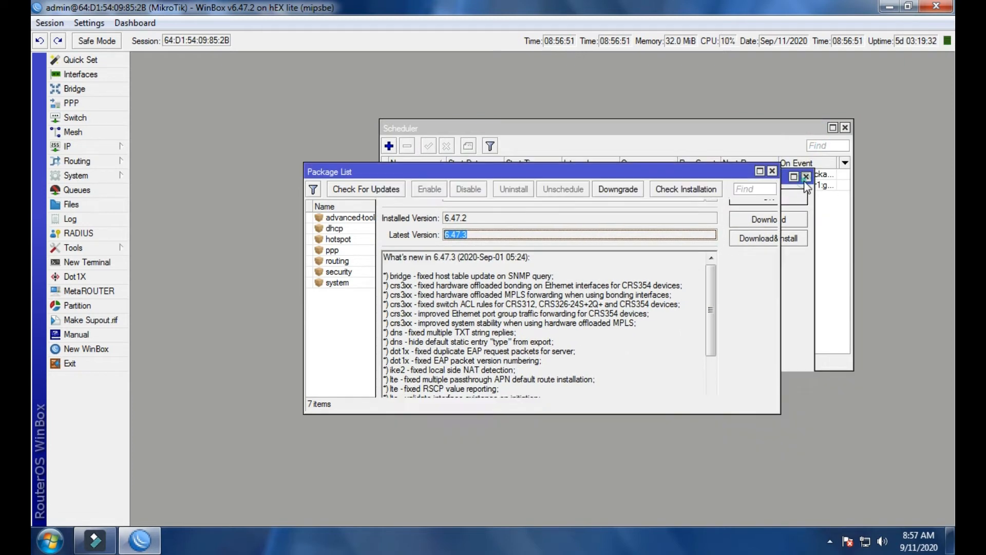
# Open the RouterBOARD information and check the current firmware against the upgrade firmware.
pyautogui.click(77, 175)
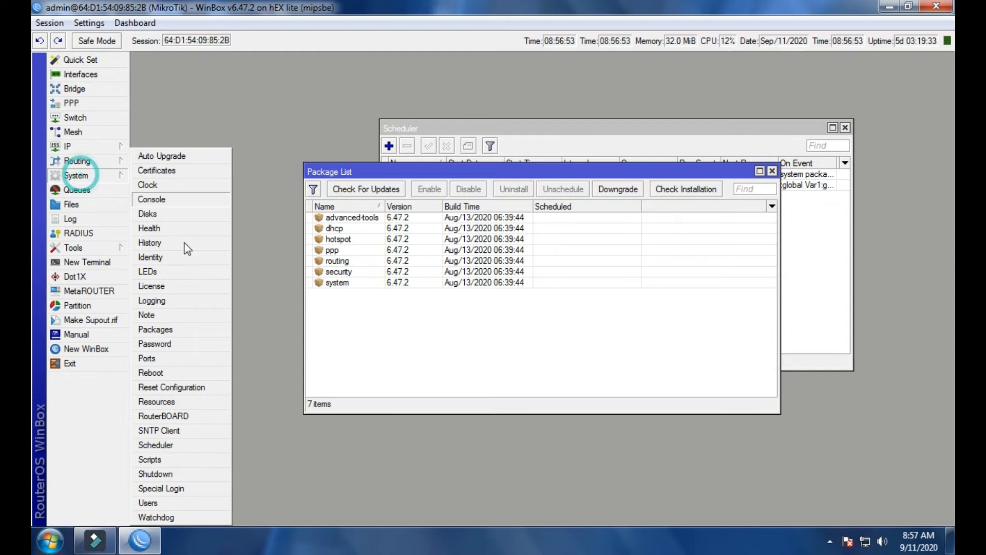
pyautogui.click(172, 416)
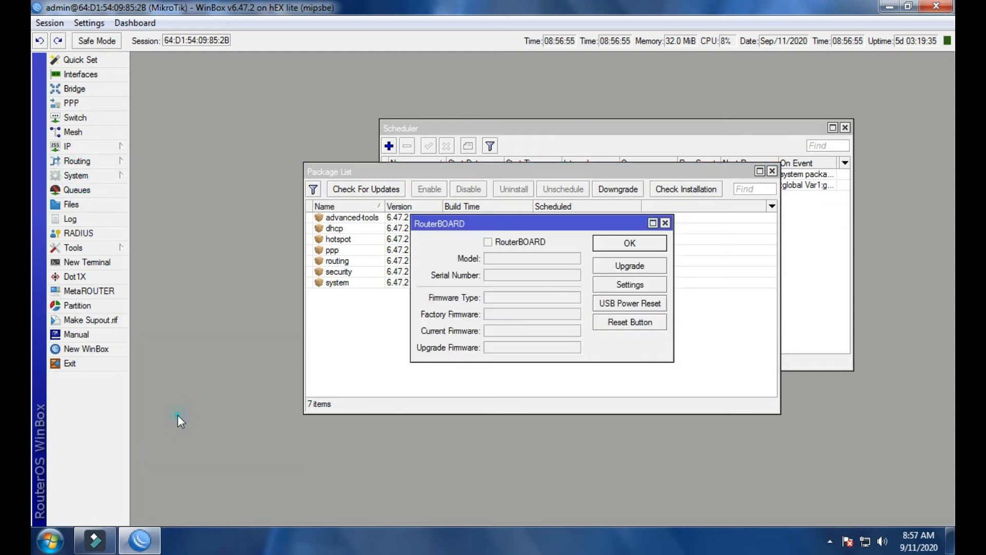
pyautogui.moveTo(584, 231); pyautogui.dragTo(740, 228)
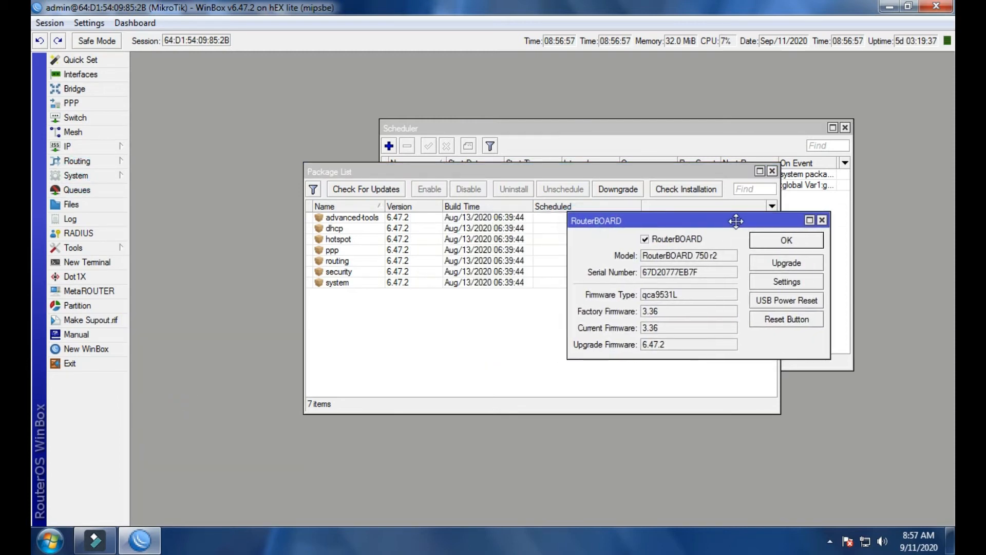
pyautogui.click(674, 328)
pyautogui.doubleClick(674, 330)
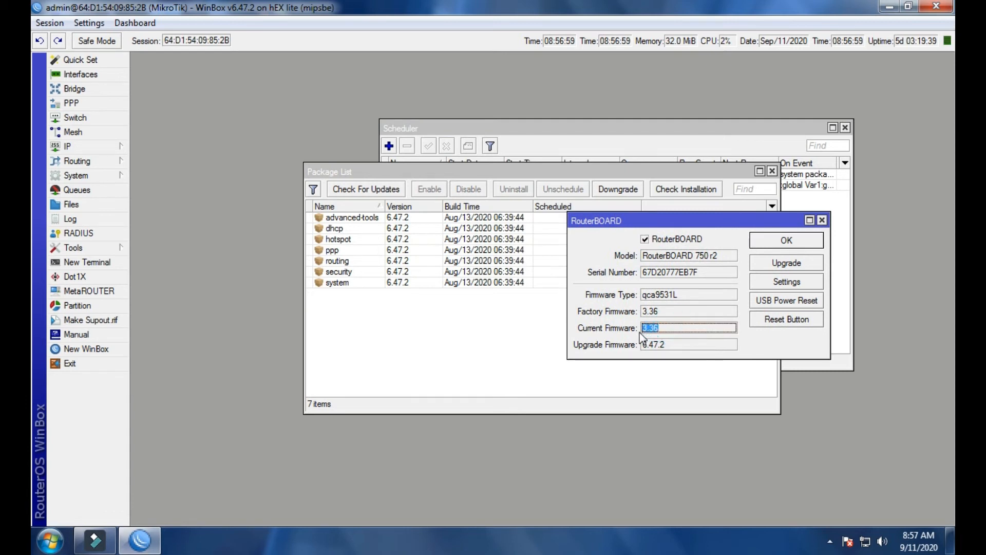
pyautogui.click(660, 329)
# Arrange the Package List, RouterBOARD and Scheduler windows so that their contents can be seen together.
pyautogui.click(74, 176)
pyautogui.moveTo(434, 171); pyautogui.dragTo(245, 150)
pyautogui.moveTo(663, 222); pyautogui.dragTo(685, 90)
pyautogui.click(669, 267)
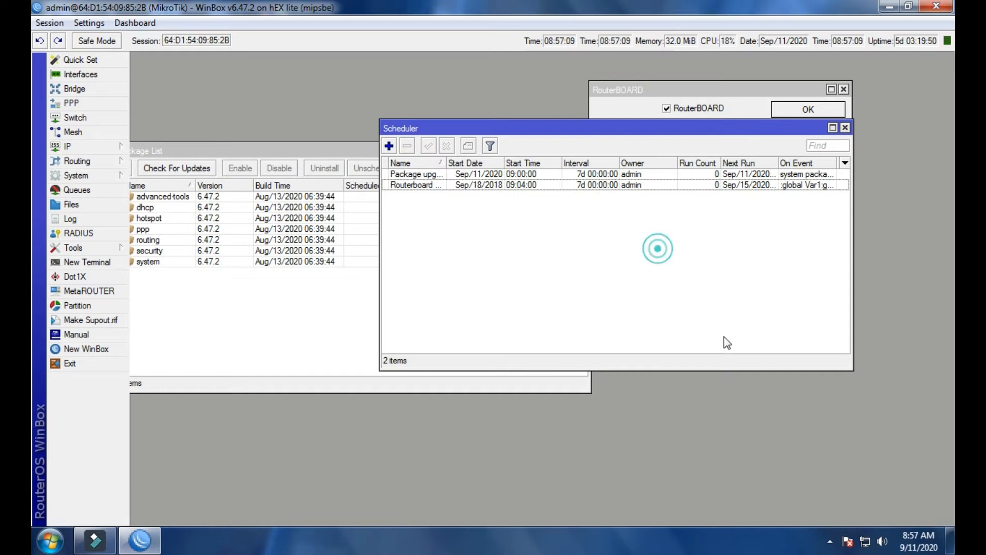
pyautogui.moveTo(610, 128); pyautogui.dragTo(719, 261)
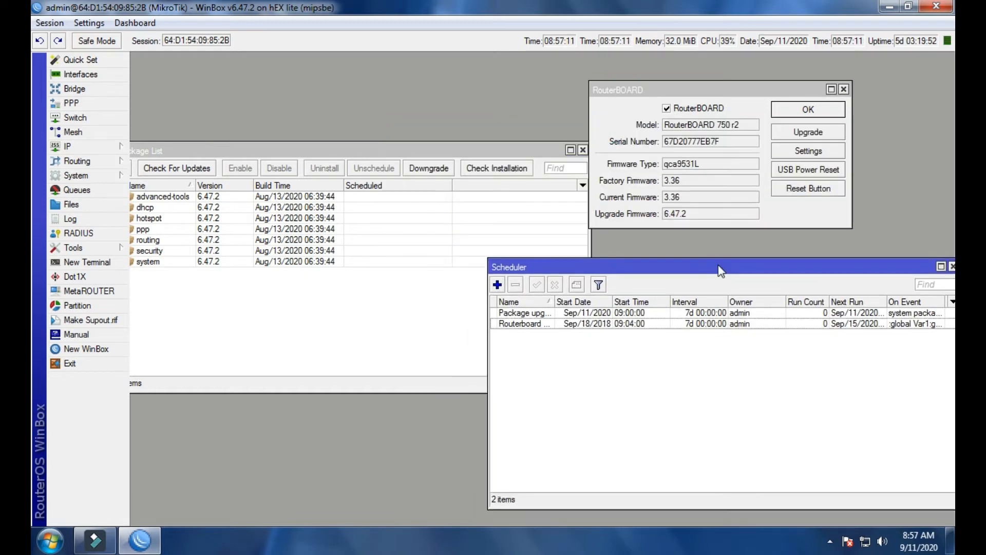
pyautogui.moveTo(505, 154); pyautogui.dragTo(528, 117)
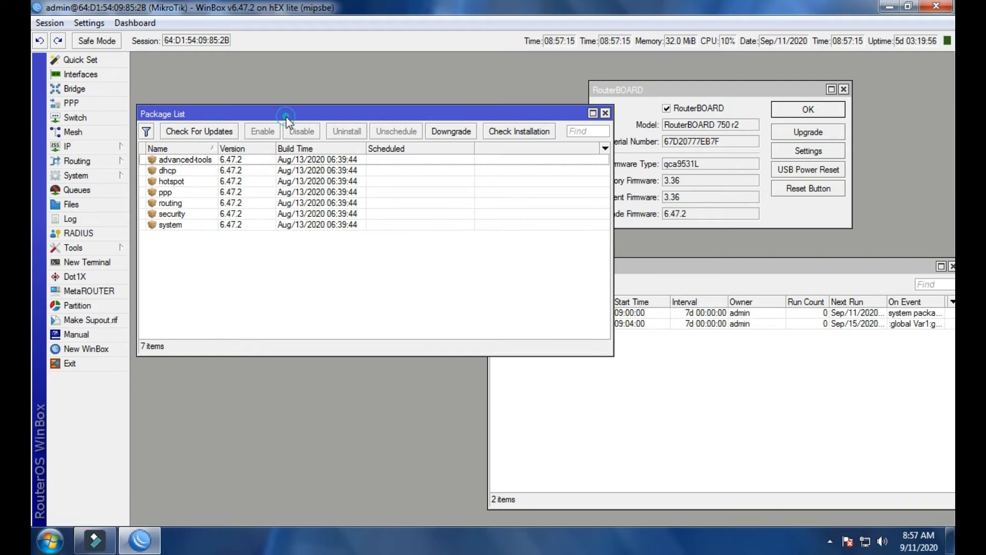
pyautogui.moveTo(286, 114); pyautogui.dragTo(285, 105)
pyautogui.click(633, 87)
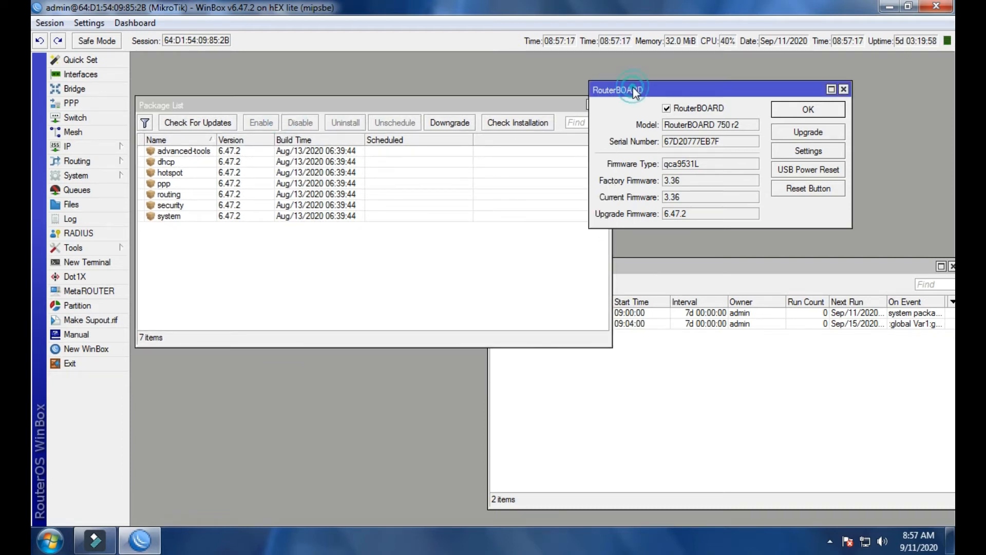
pyautogui.moveTo(633, 88); pyautogui.dragTo(668, 93)
pyautogui.moveTo(489, 106); pyautogui.dragTo(476, 69)
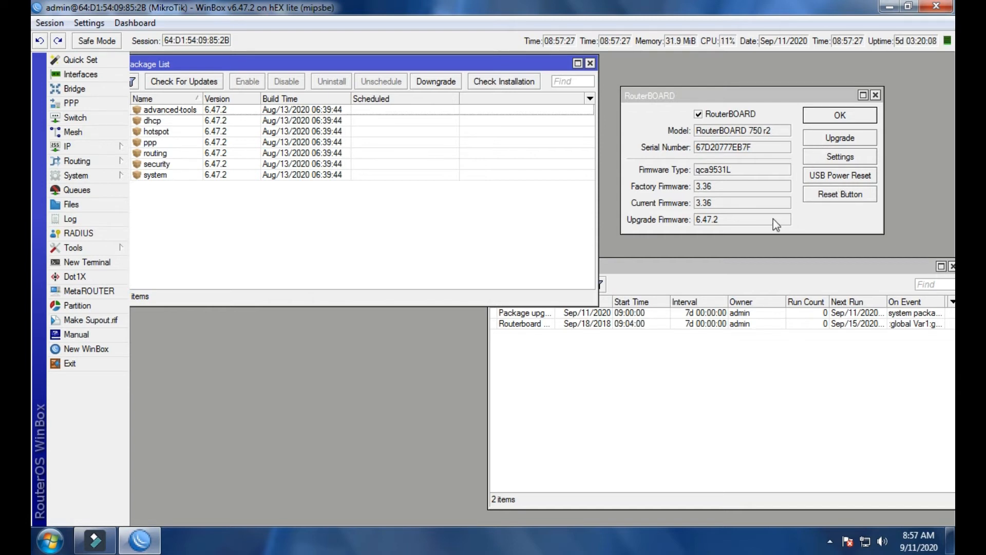
# Compare the RouterBOARD's current firmware with the versions of the installed packages.
pyautogui.moveTo(718, 205); pyautogui.dragTo(697, 204)
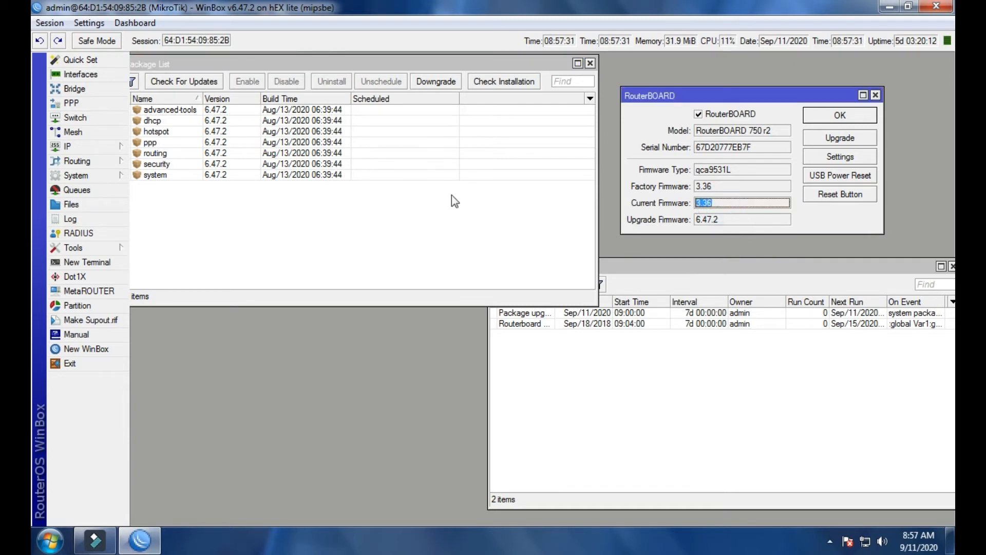
pyautogui.click(382, 181)
pyautogui.click(324, 164)
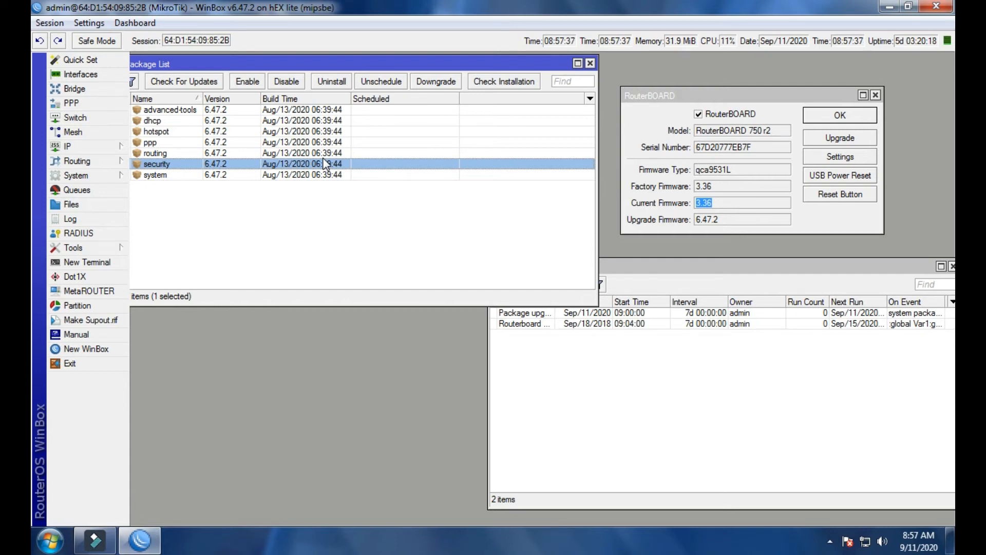
pyautogui.click(684, 154)
pyautogui.moveTo(730, 95)
pyautogui.mouseDown()
pyautogui.moveTo(774, 126)
pyautogui.moveTo(786, 98)
pyautogui.moveTo(733, 99)
pyautogui.mouseUp()
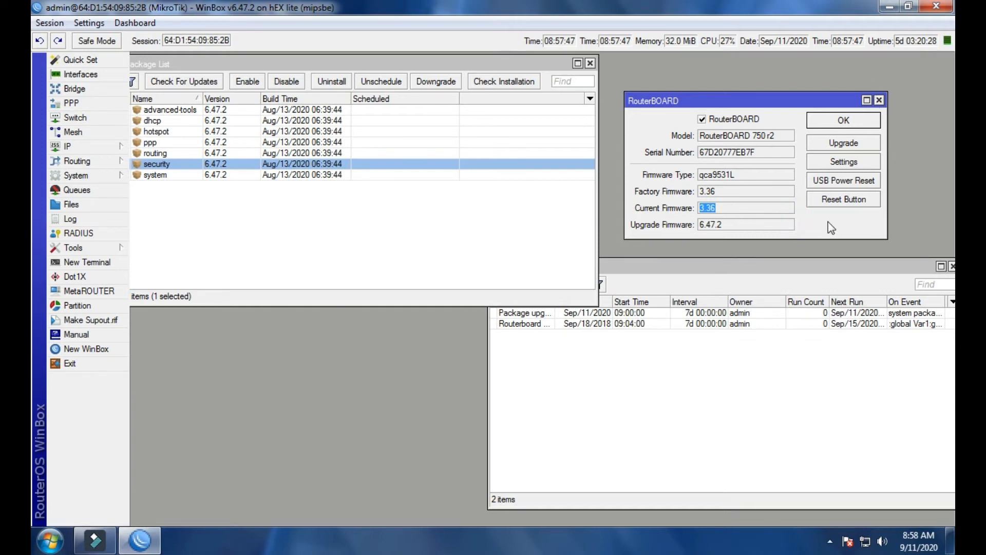
# Bring the Scheduler list into view and set the Package upgrade schedule's start time to 08:59:00, then save it.
pyautogui.moveTo(806, 269); pyautogui.dragTo(772, 232)
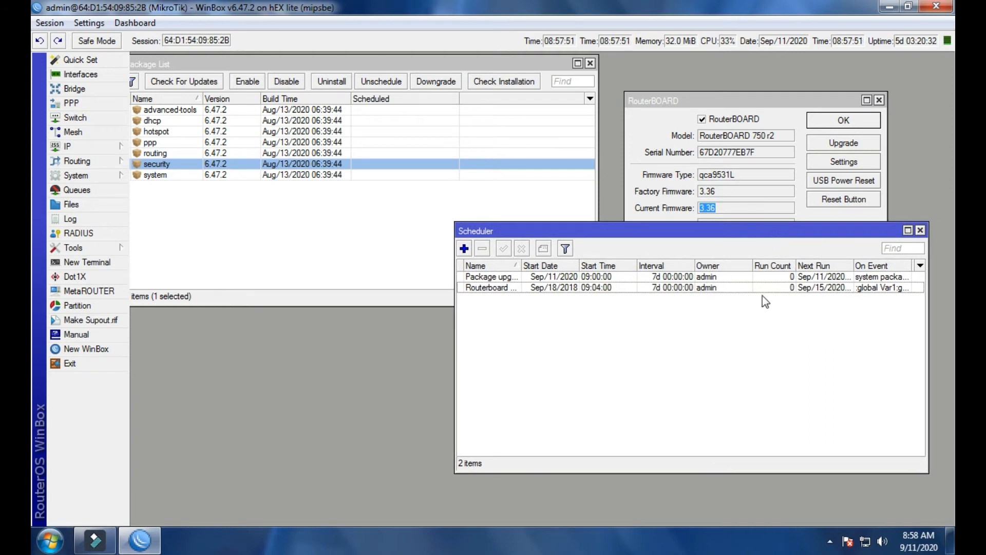
pyautogui.moveTo(753, 265); pyautogui.dragTo(785, 264)
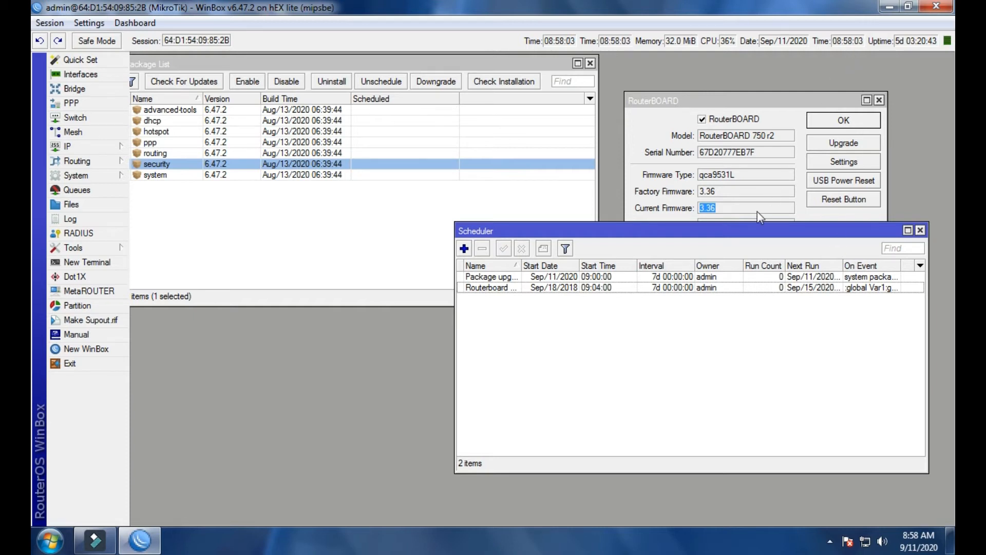
pyautogui.doubleClick(670, 280)
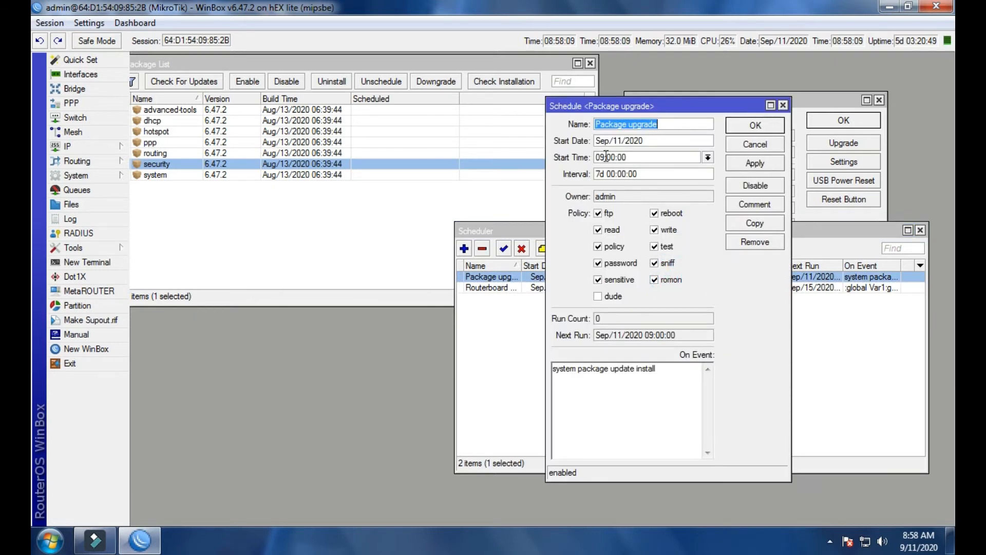
pyautogui.click(606, 157)
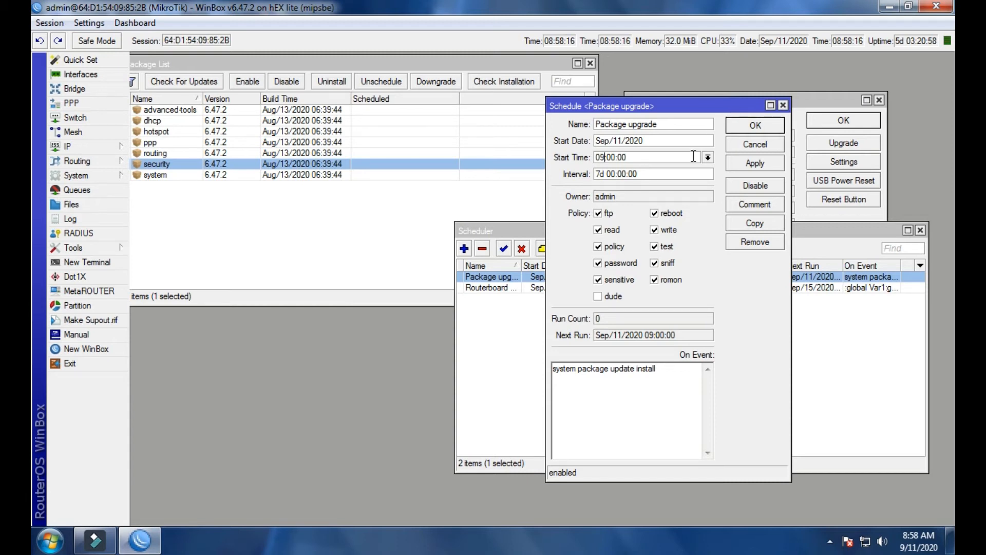
pyautogui.press('BackSpace')
pyautogui.write('8')
pyautogui.doubleClick(615, 156)
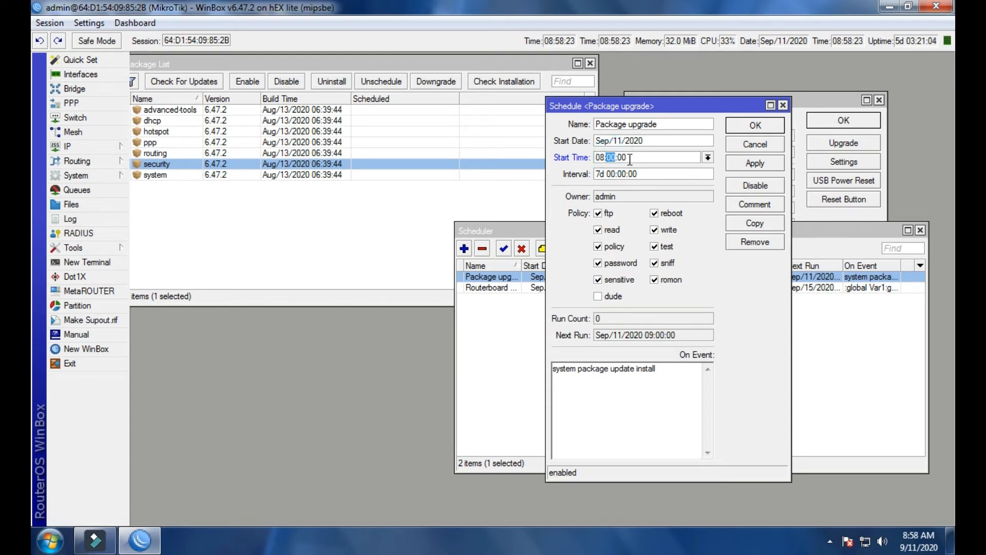
pyautogui.write('59')
pyautogui.click(755, 163)
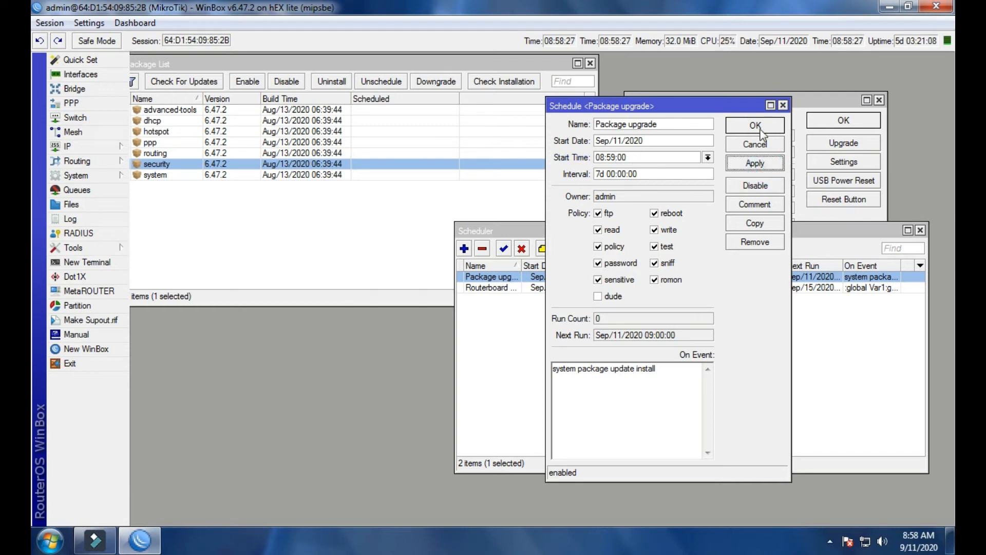
pyautogui.click(755, 126)
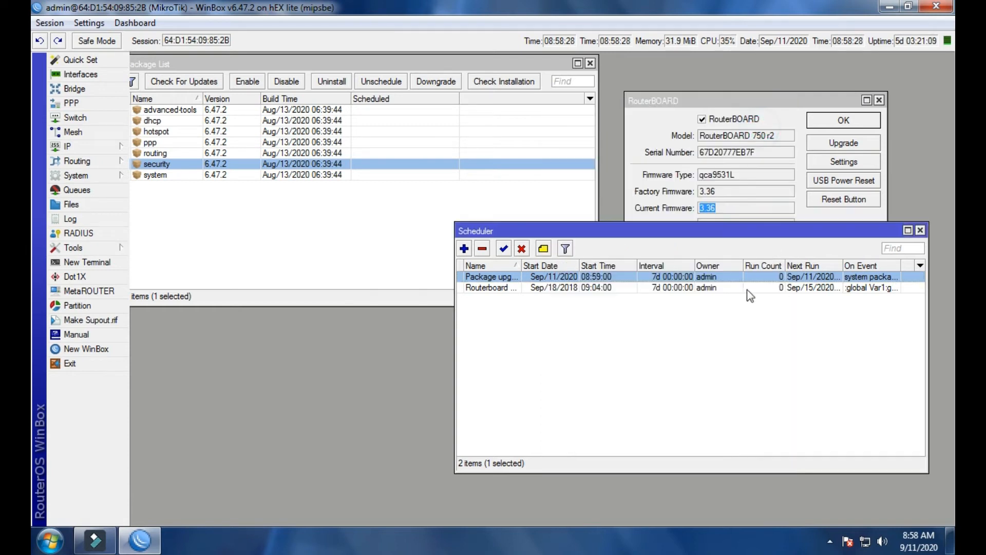
# Reopen the Package upgrade schedule and arrange it beside the Package List to watch its run count and next run.
pyautogui.doubleClick(714, 278)
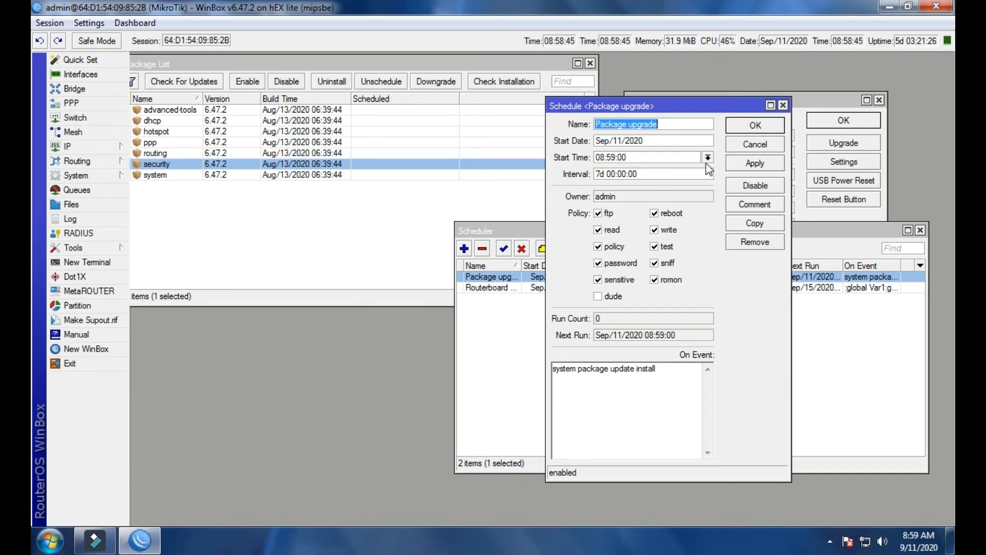
pyautogui.moveTo(470, 62); pyautogui.dragTo(500, 59)
pyautogui.moveTo(643, 107); pyautogui.dragTo(680, 112)
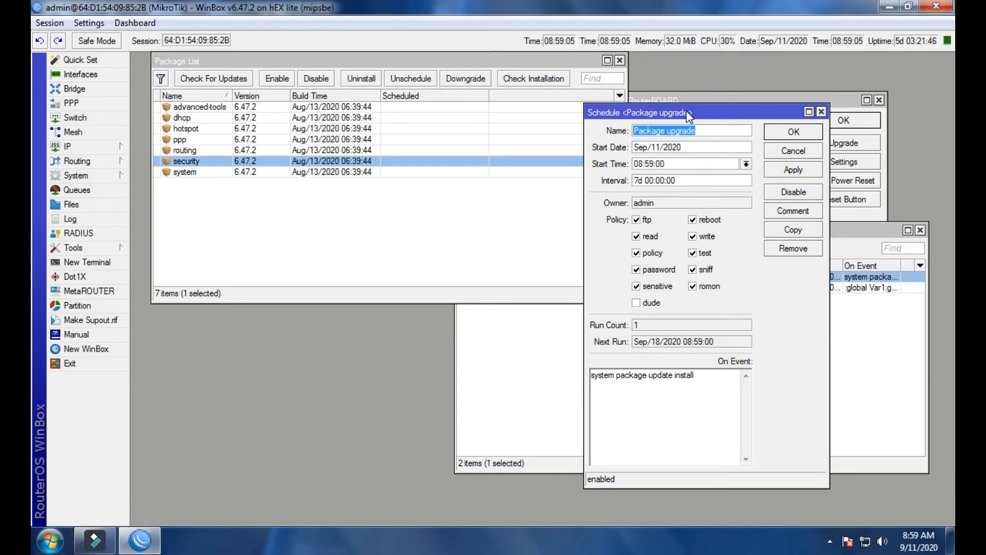
# Open the Interface List and reposition and widen it to view the traffic and packet rates of all interfaces.
pyautogui.click(67, 77)
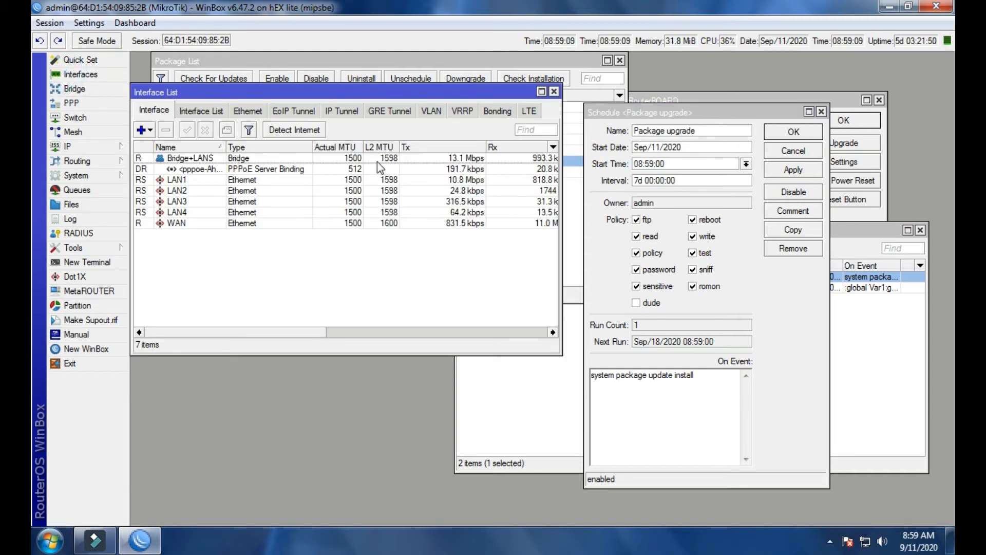
pyautogui.click(256, 202)
pyautogui.click(287, 213)
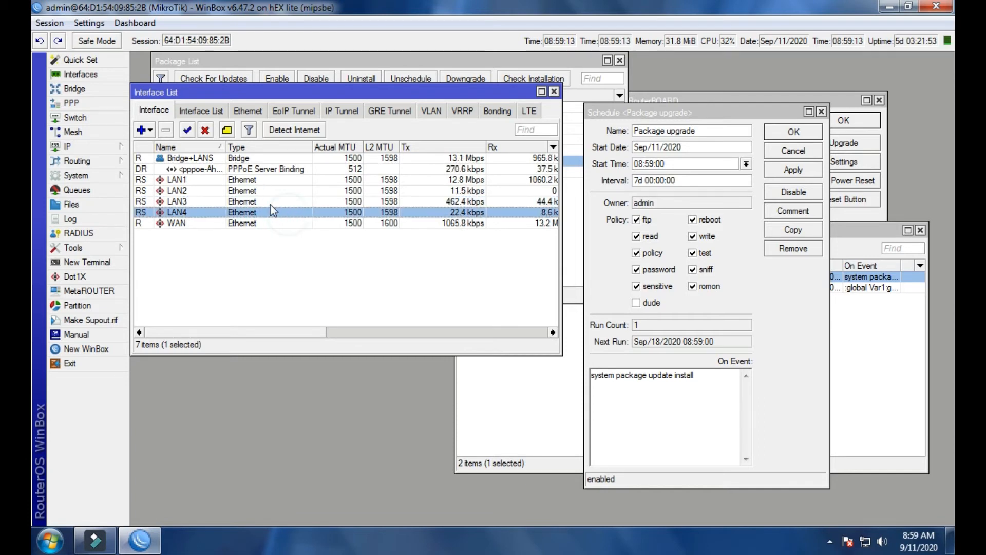
pyautogui.moveTo(310, 100); pyautogui.dragTo(412, 65)
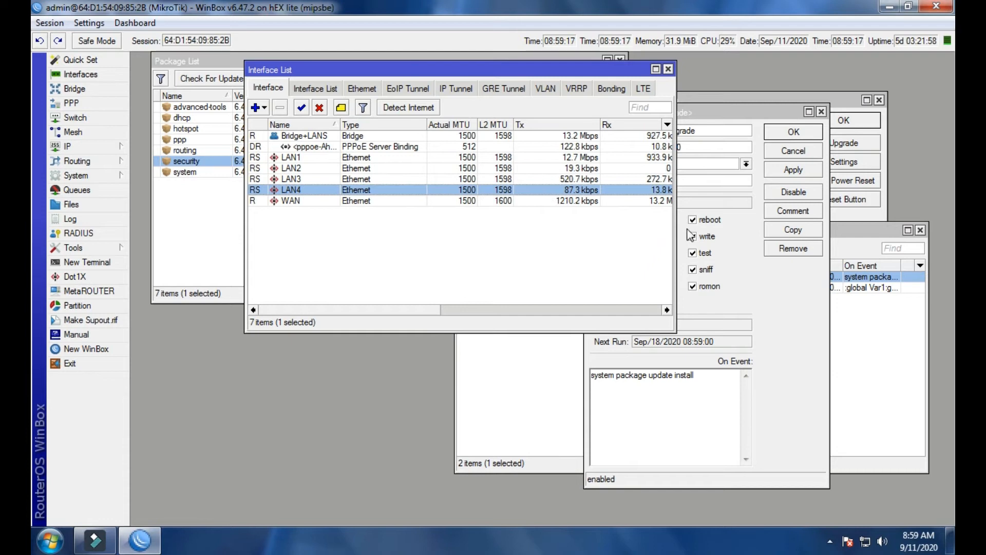
pyautogui.moveTo(676, 229); pyautogui.dragTo(851, 234)
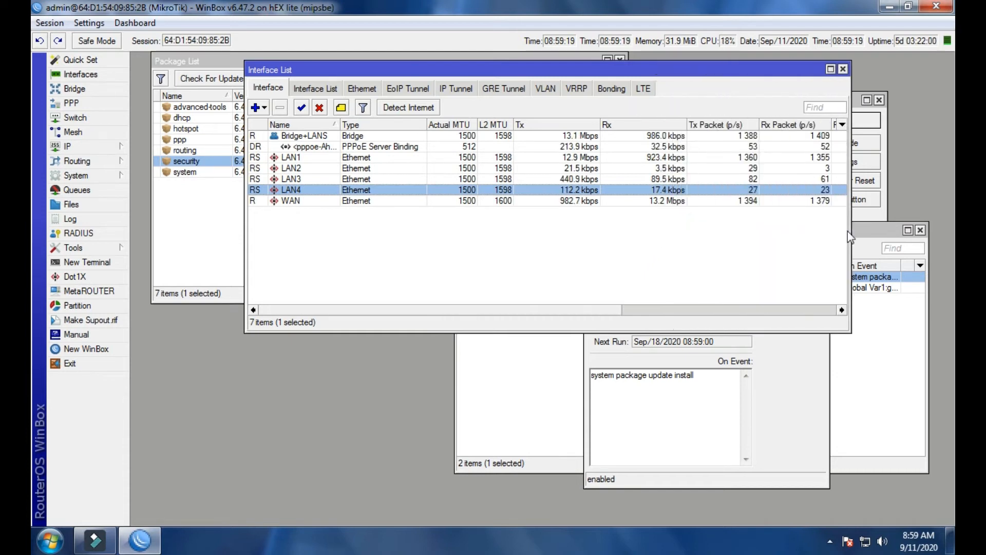
# Examine the LAN4 interface's traffic details, then close them and the Interface List.
pyautogui.doubleClick(641, 191)
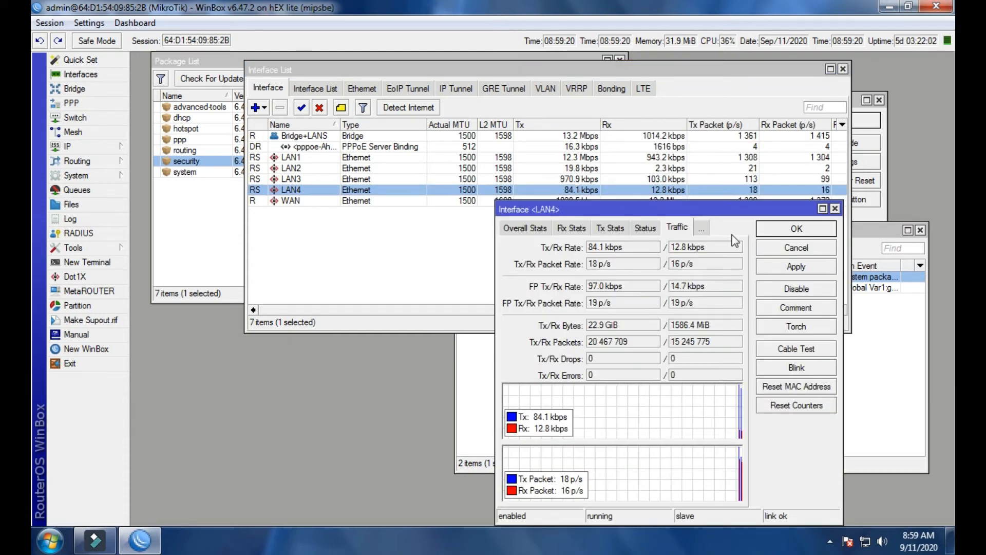
pyautogui.moveTo(715, 210); pyautogui.dragTo(660, 178)
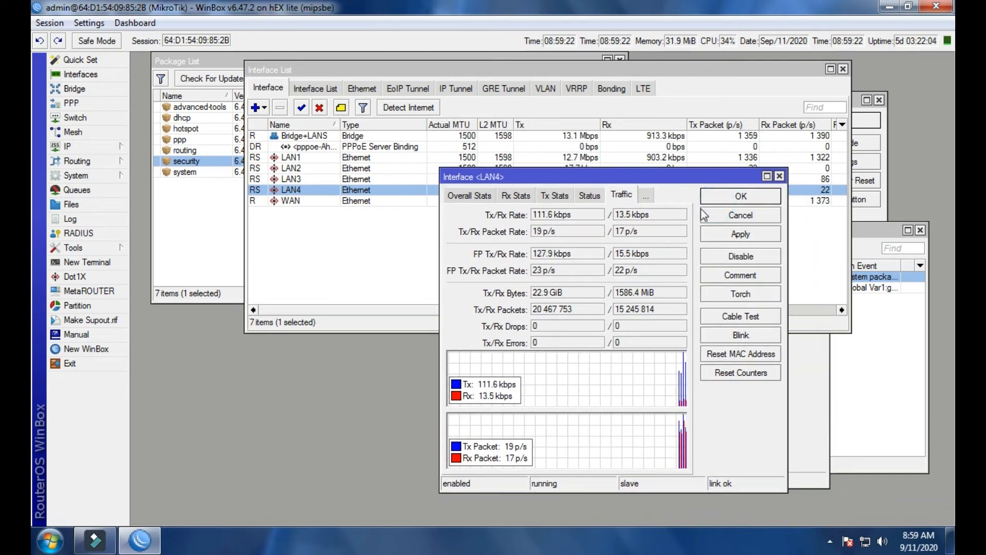
pyautogui.click(777, 176)
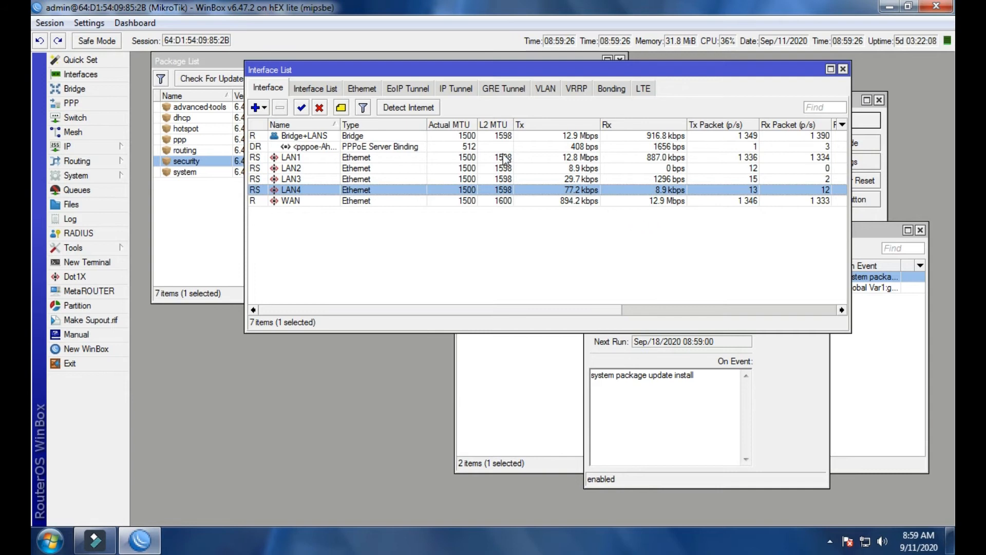
pyautogui.click(512, 135)
pyautogui.click(568, 190)
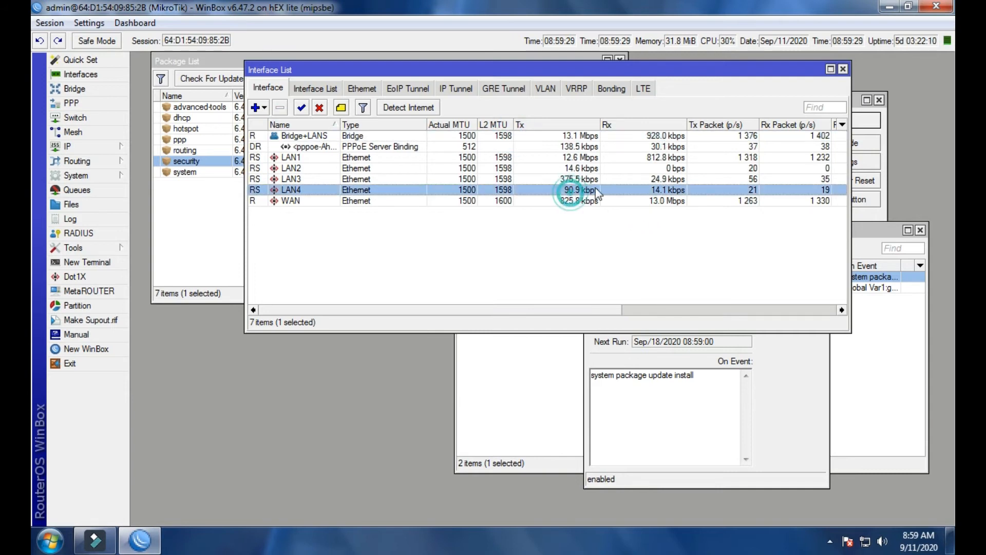
pyautogui.click(843, 70)
# Review the installed packages and the Package upgrade schedule's next run date, then close the schedule.
pyautogui.click(266, 217)
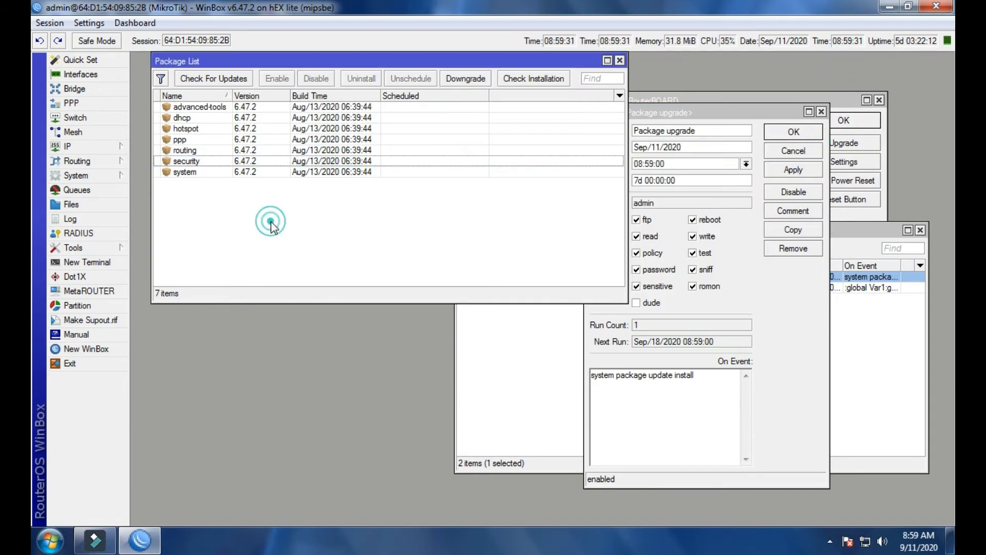
pyautogui.click(291, 172)
pyautogui.click(370, 226)
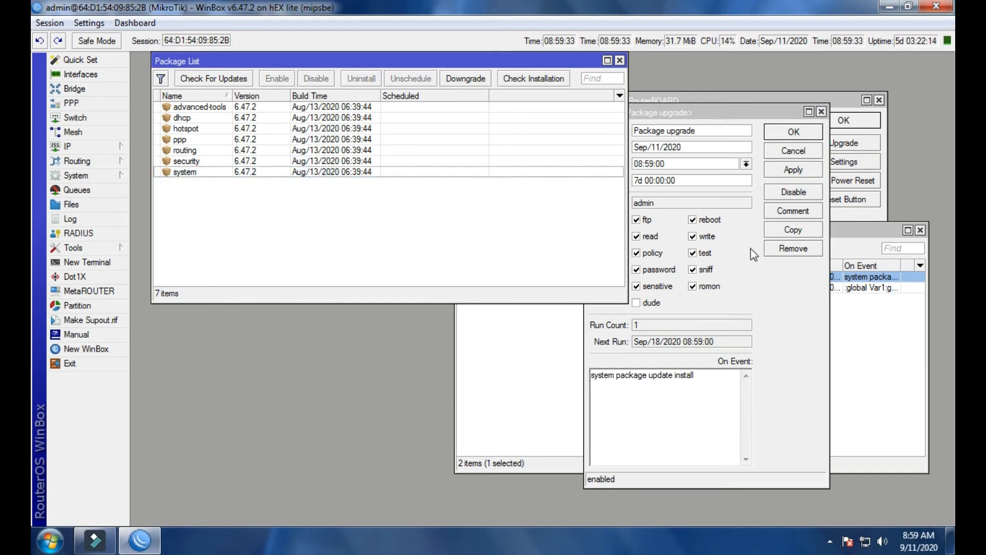
pyautogui.moveTo(753, 109); pyautogui.dragTo(769, 109)
pyautogui.moveTo(683, 341); pyautogui.dragTo(660, 351)
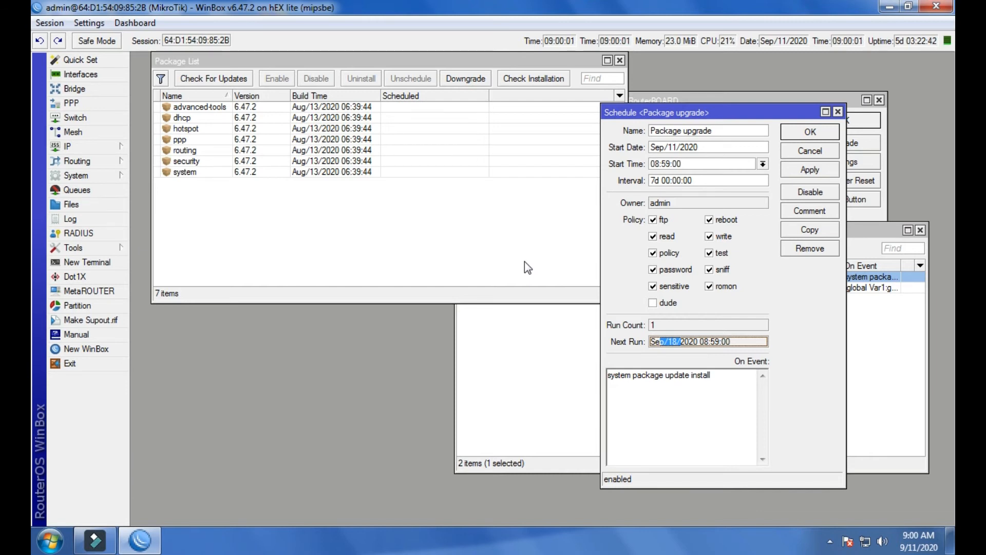
pyautogui.click(838, 112)
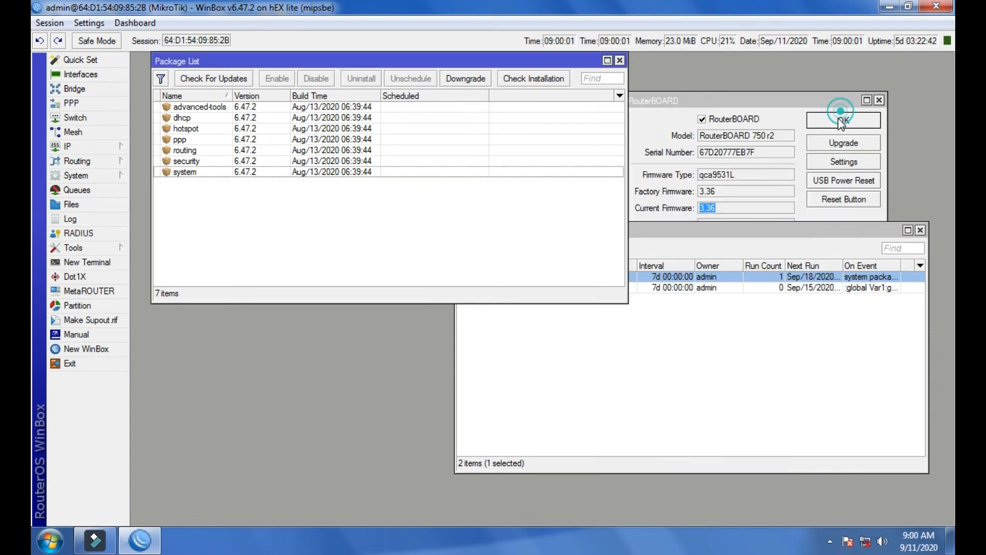
pyautogui.click(751, 265)
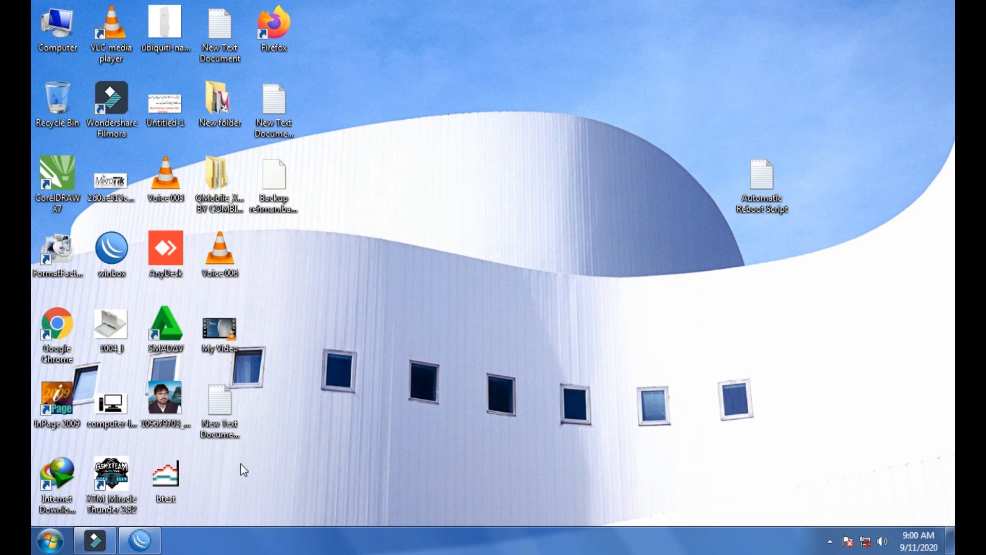
# Return to the WinBox login window, try to reconnect to the router, and cancel the attempt.
pyautogui.click(153, 539)
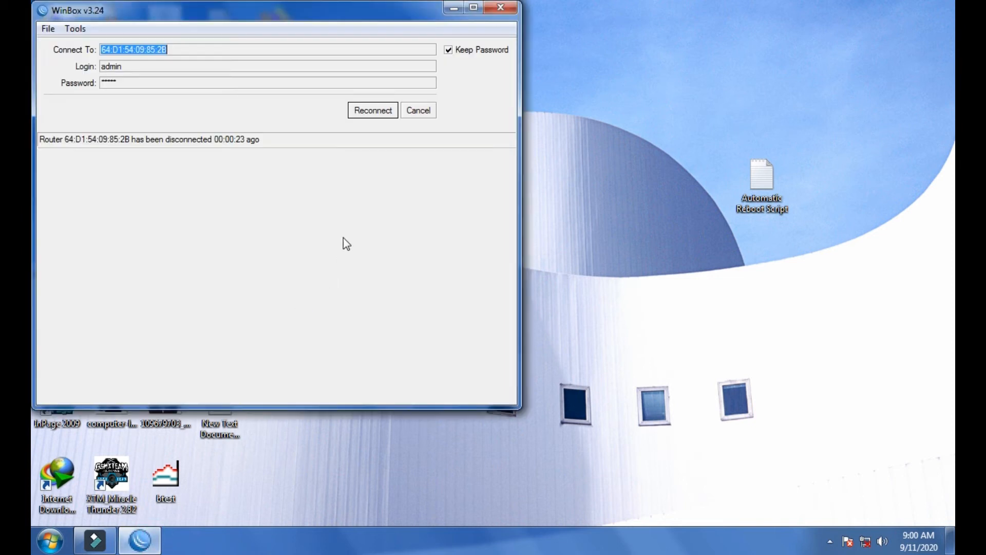
pyautogui.click(359, 114)
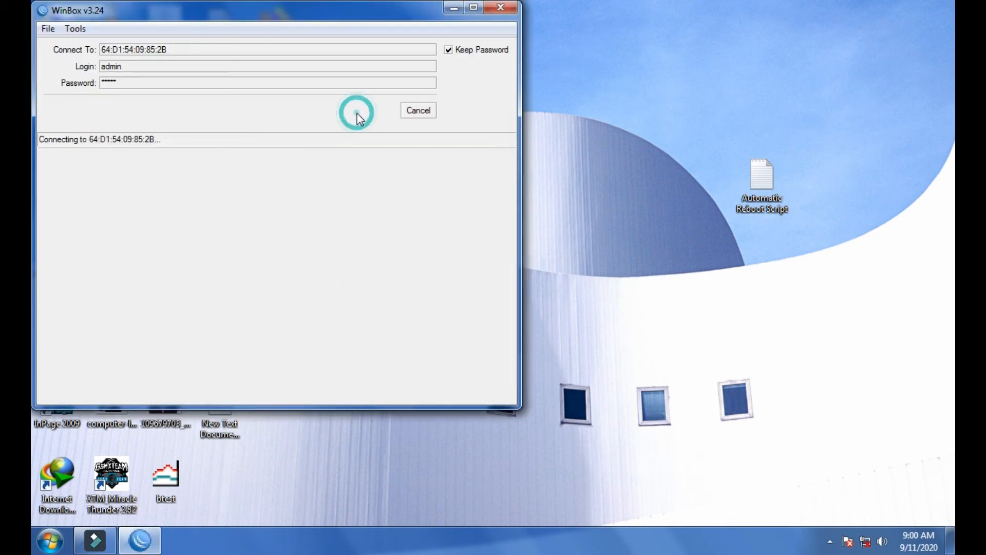
pyautogui.click(433, 114)
# Refresh the Neighbors list repeatedly to look for the rebooting router.
pyautogui.click(85, 183)
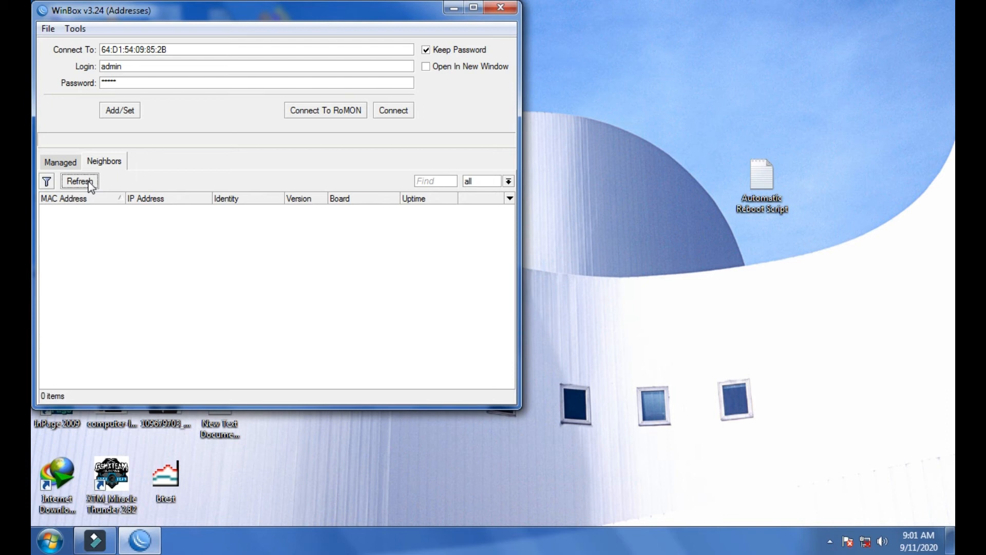
pyautogui.click(80, 181)
pyautogui.click(89, 182)
pyautogui.click(88, 181)
pyautogui.click(88, 181)
pyautogui.click(88, 181)
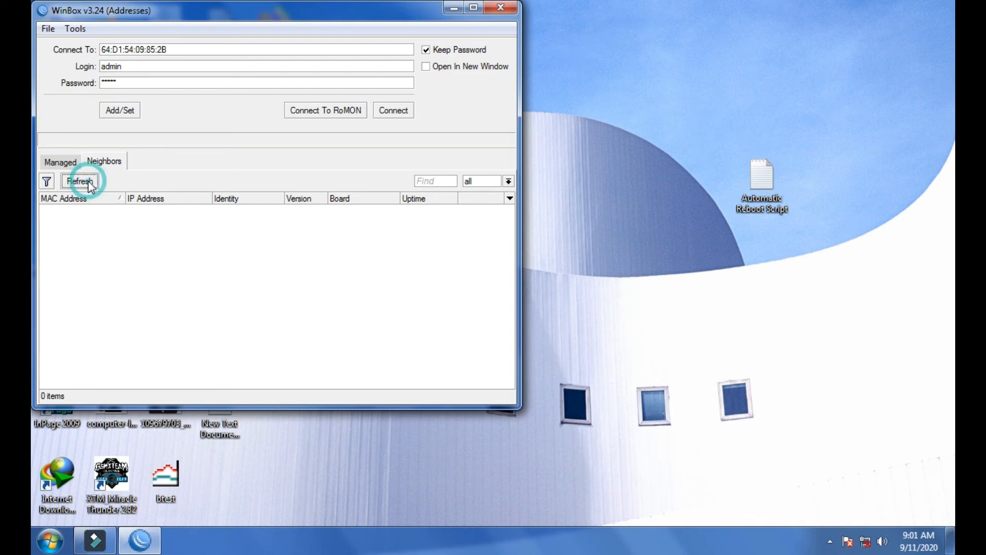
# Open the Automatic Reboot Script file in Notepad, review the package update command and the scheduler block, then close it.
pyautogui.doubleClick(738, 189)
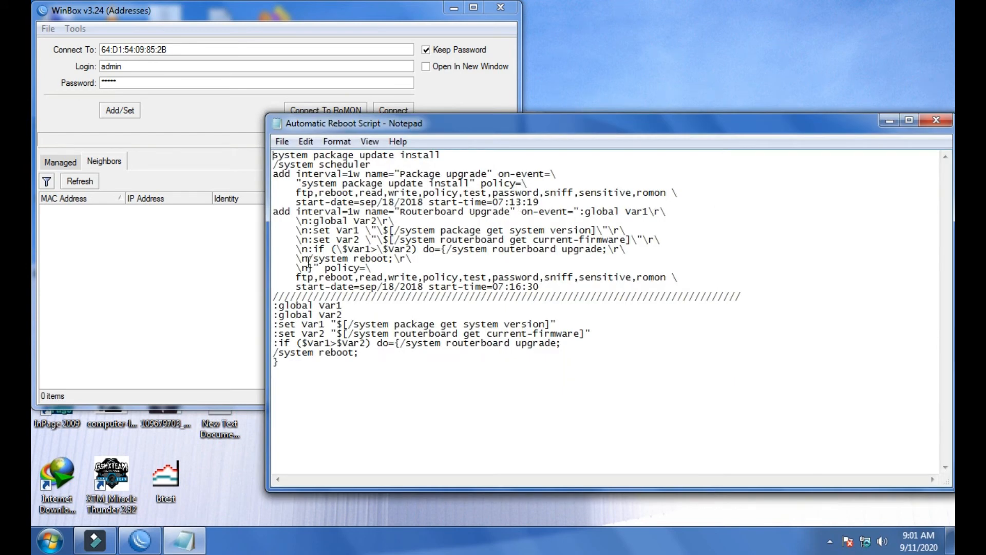
pyautogui.moveTo(440, 155); pyautogui.dragTo(273, 149)
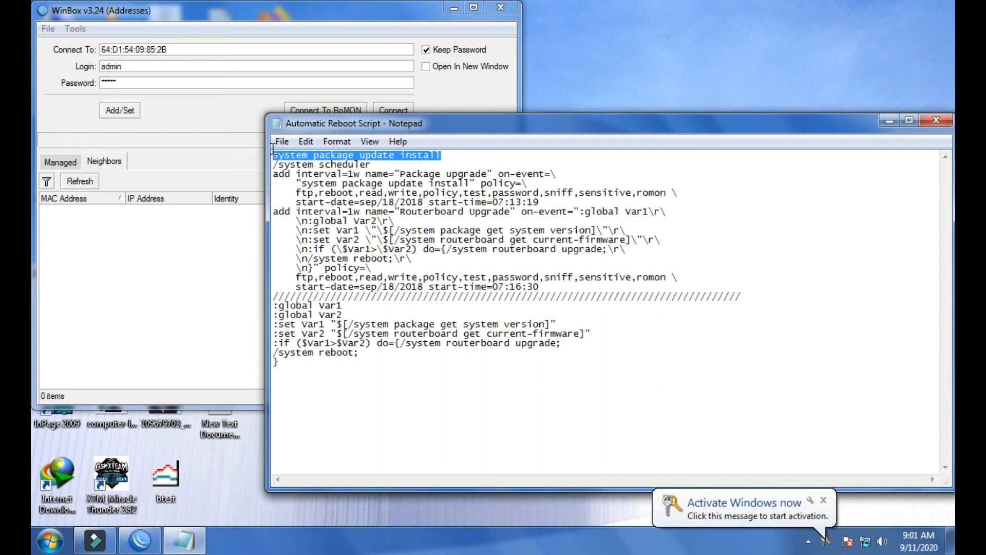
pyautogui.click(418, 361)
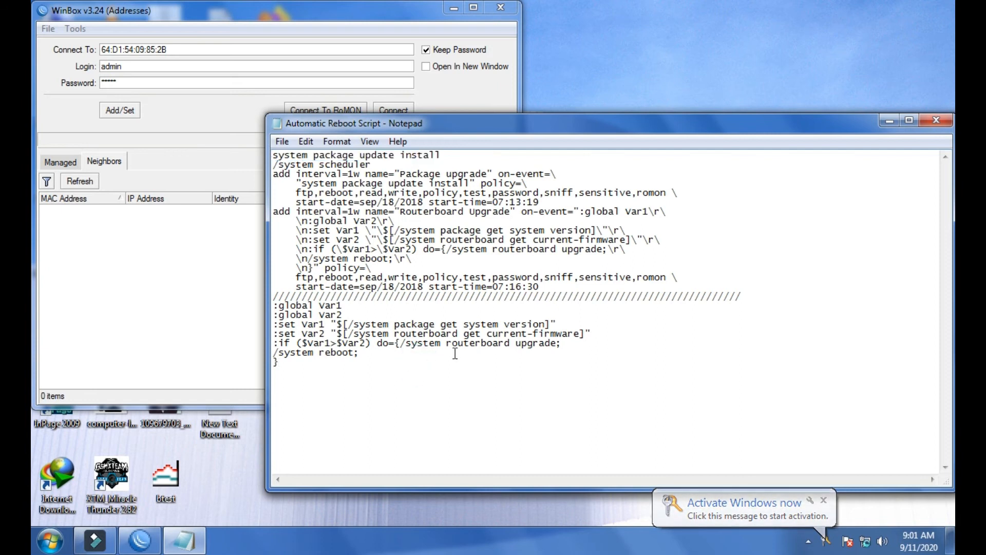
pyautogui.moveTo(541, 286); pyautogui.dragTo(273, 164)
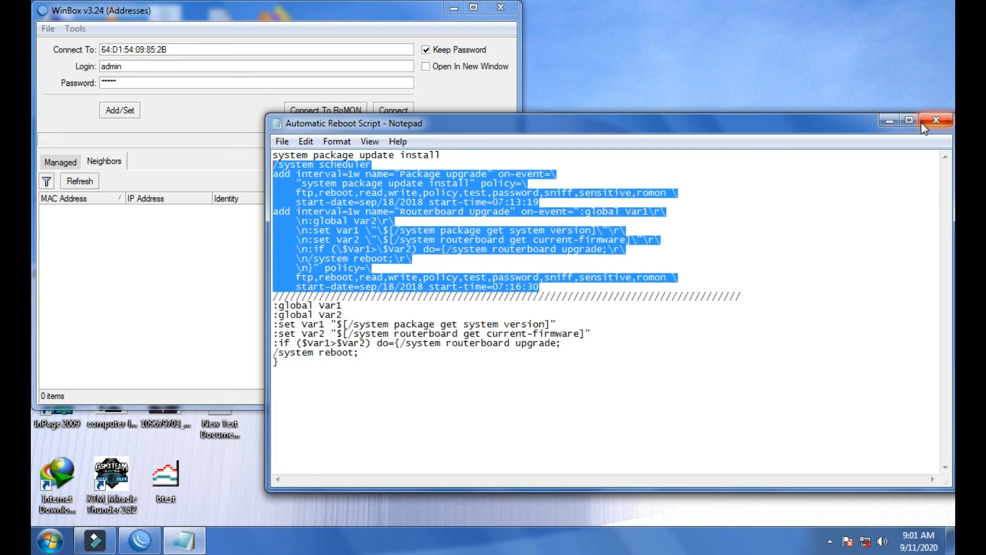
pyautogui.click(936, 120)
pyautogui.rightClick(683, 209)
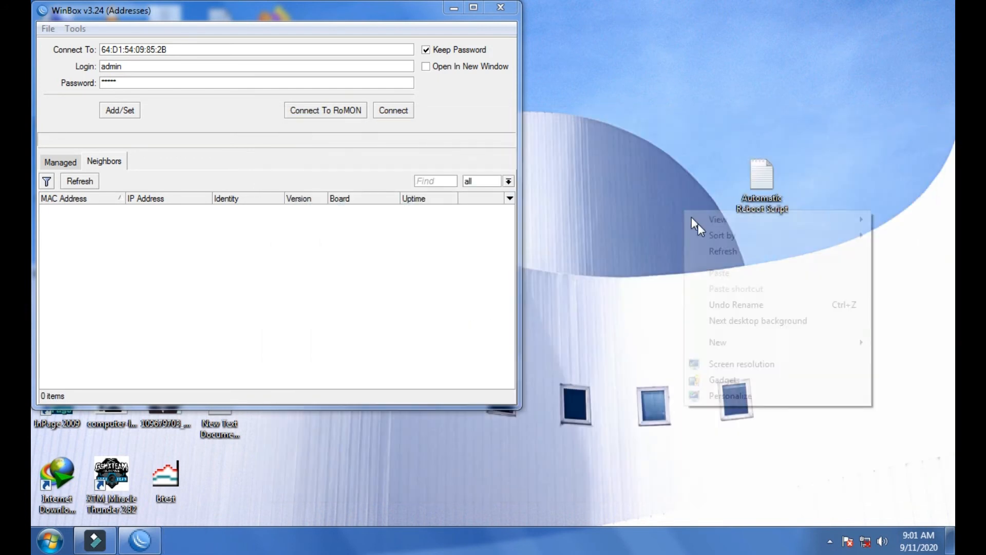
pyautogui.click(720, 248)
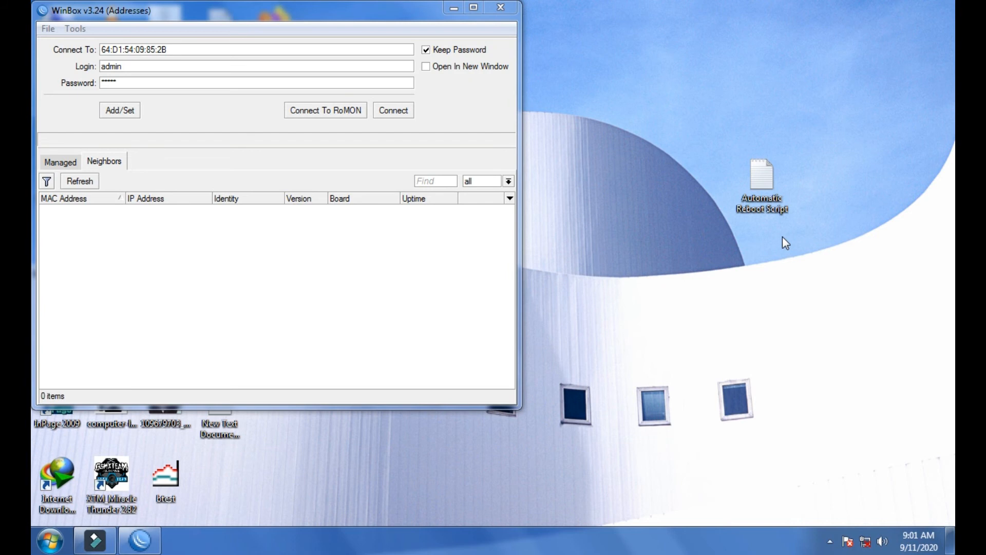
# Move the WinBox login window clear, select the MikroTik router among the neighbors and connect to it.
pyautogui.moveTo(391, 23); pyautogui.dragTo(597, 45)
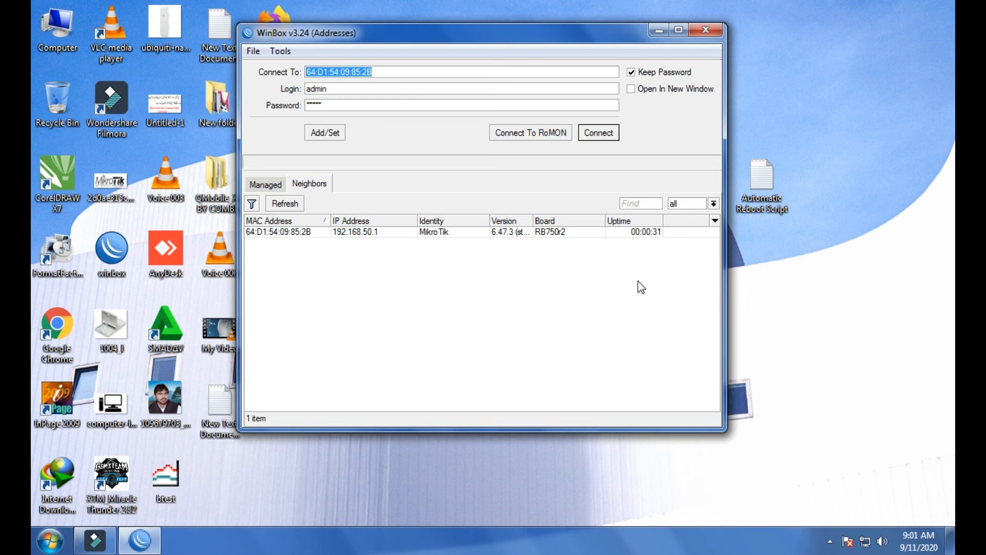
pyautogui.click(332, 231)
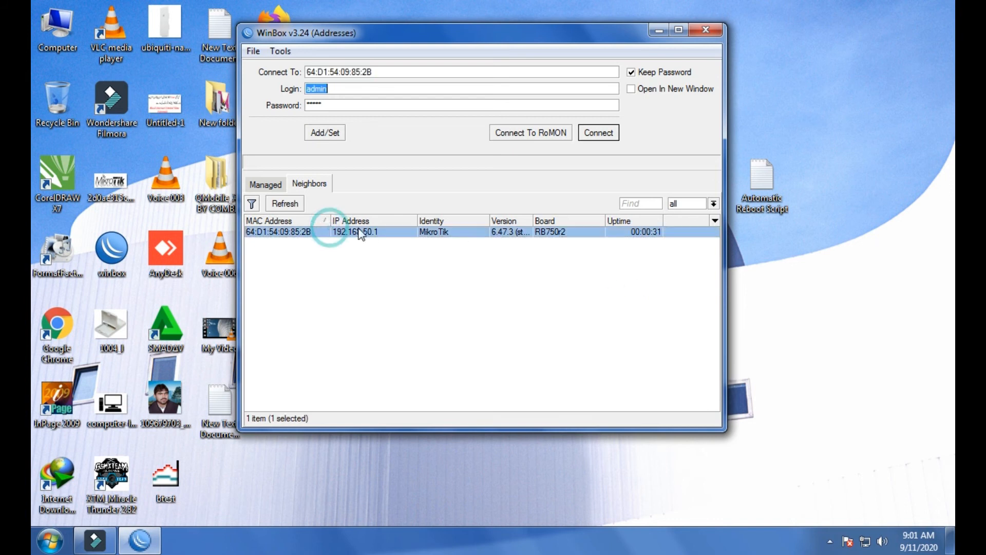
pyautogui.click(605, 137)
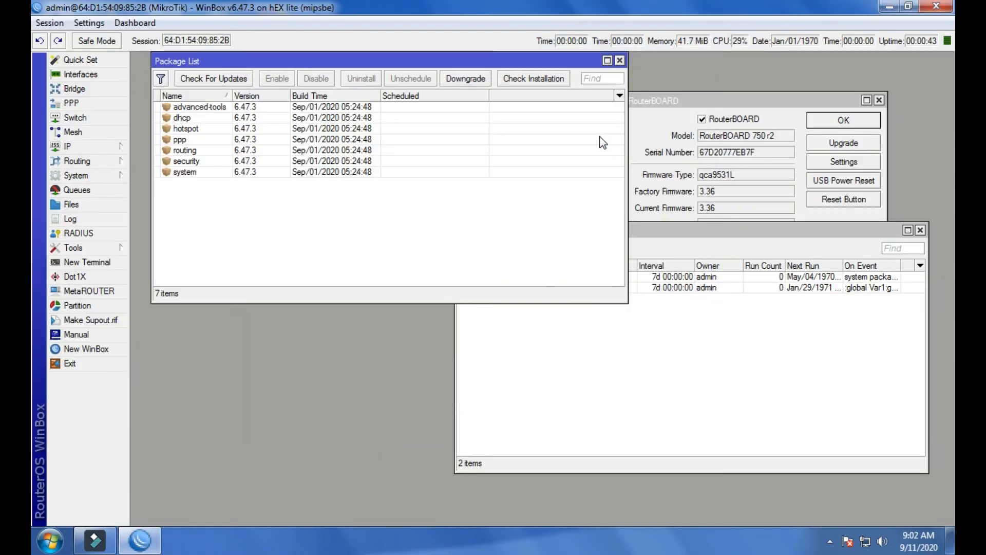
# Check the package versions, then set the Routerboard Upgrade schedule's start time to 09:03:00 and save it.
pyautogui.click(276, 140)
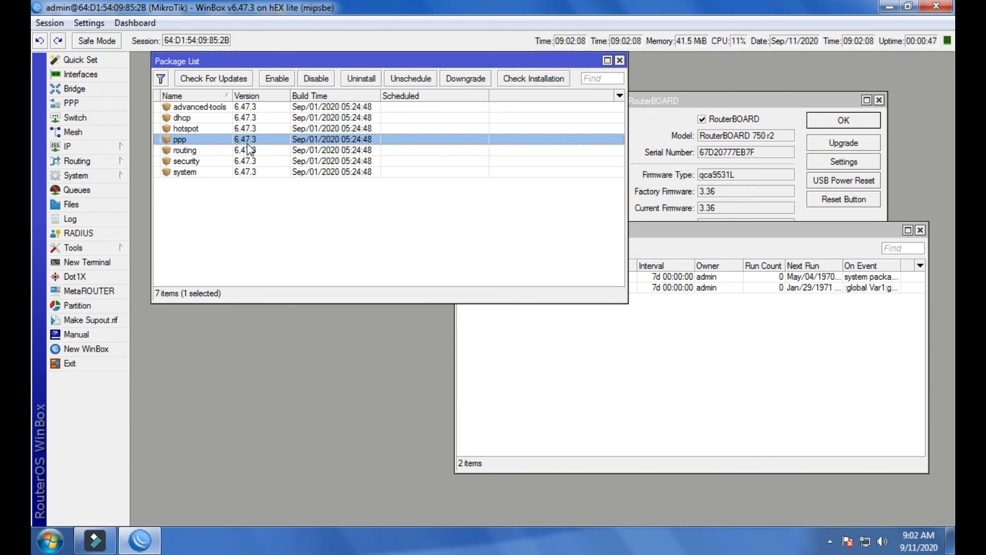
pyautogui.moveTo(654, 236); pyautogui.dragTo(646, 207)
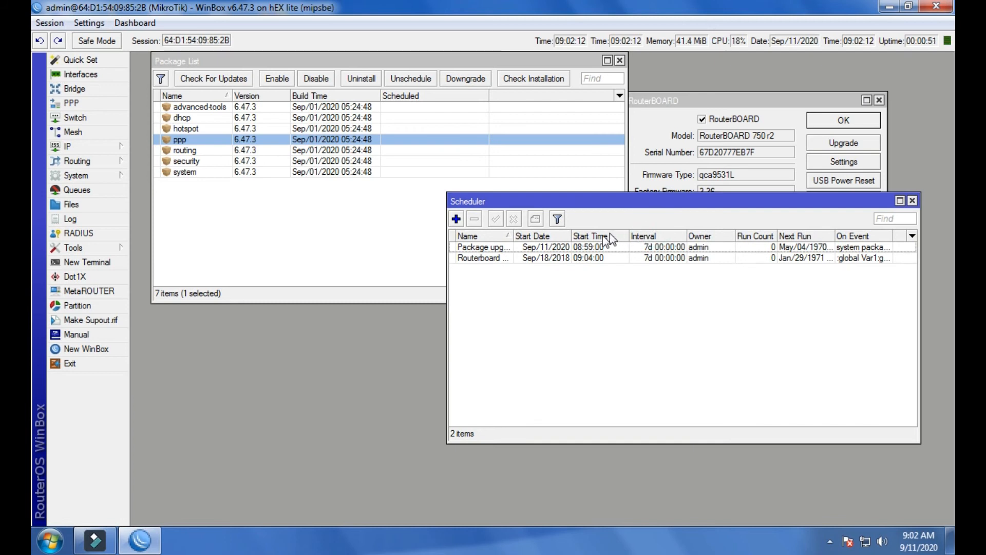
pyautogui.doubleClick(570, 258)
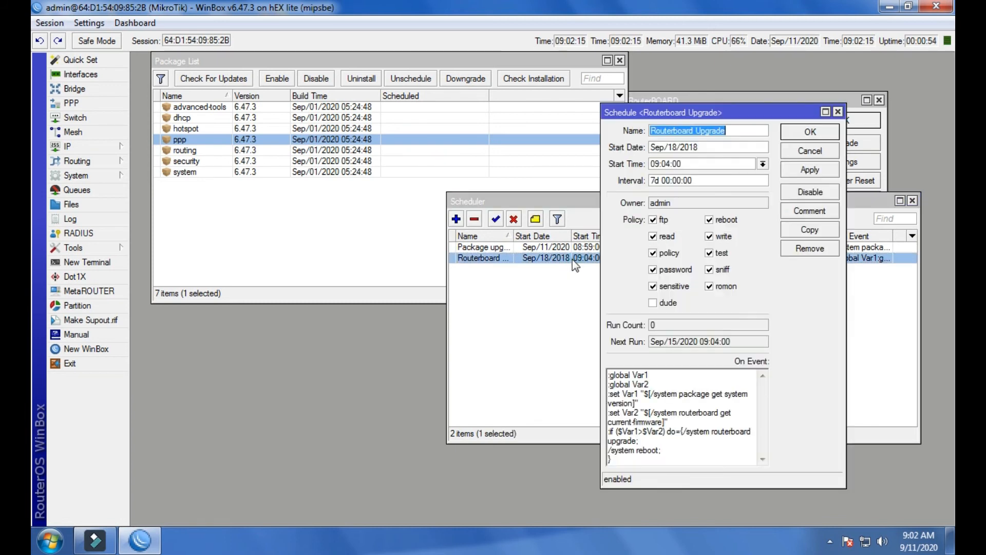
pyautogui.click(670, 163)
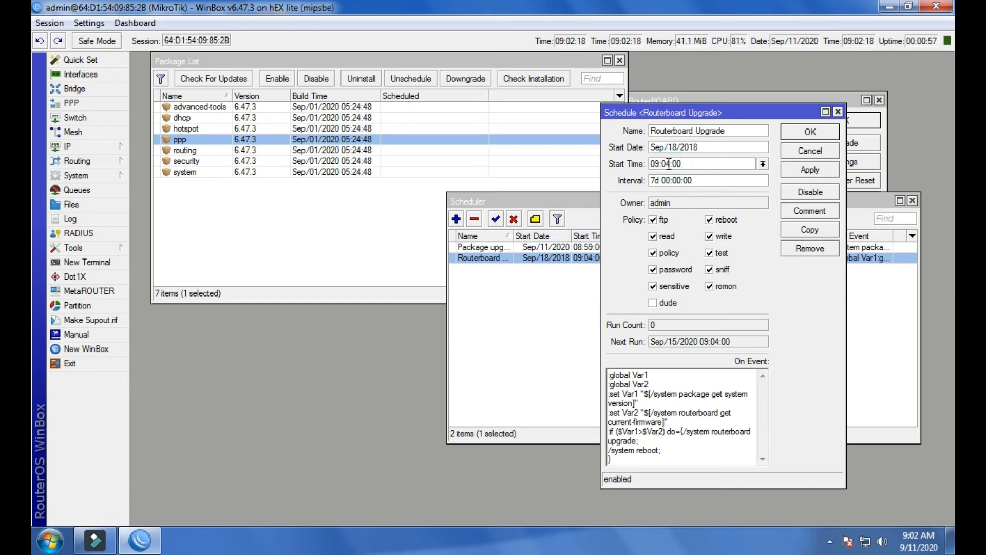
pyautogui.click(667, 163)
pyautogui.press('BackSpace')
pyautogui.write('3')
pyautogui.click(791, 170)
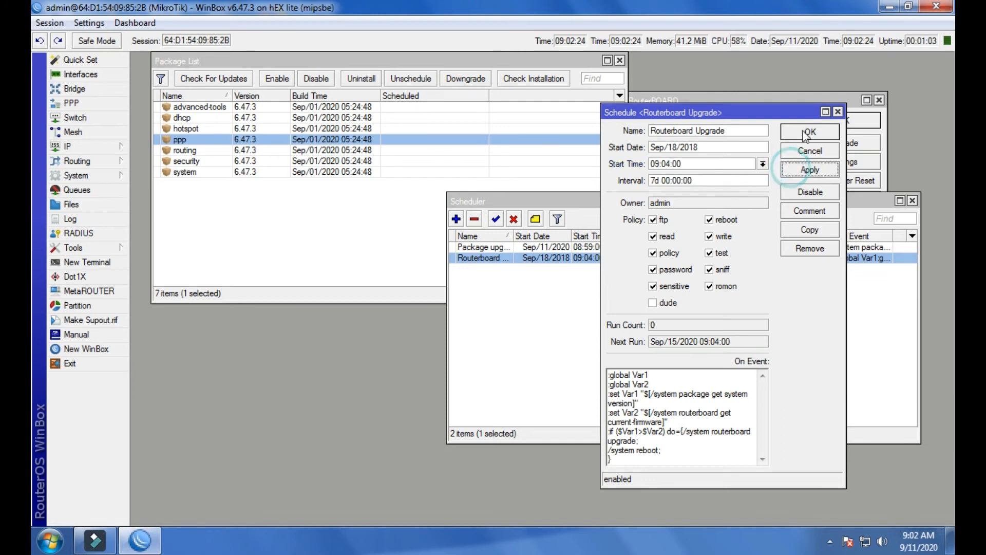
pyautogui.click(806, 132)
# Compare the current firmware with the upgrade firmware in the RouterBOARD window.
pyautogui.click(755, 105)
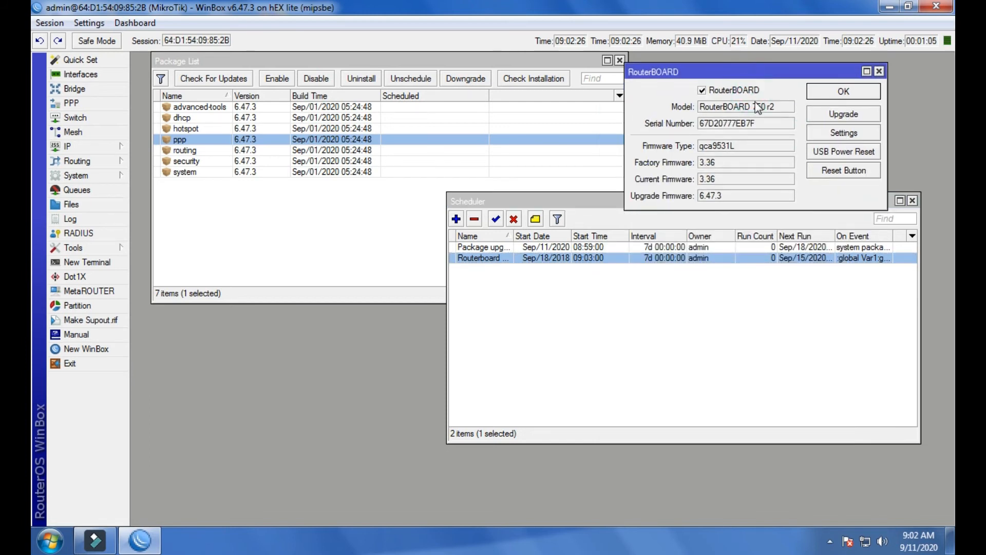
pyautogui.moveTo(698, 180); pyautogui.dragTo(732, 181)
pyautogui.doubleClick(732, 202)
pyautogui.click(723, 179)
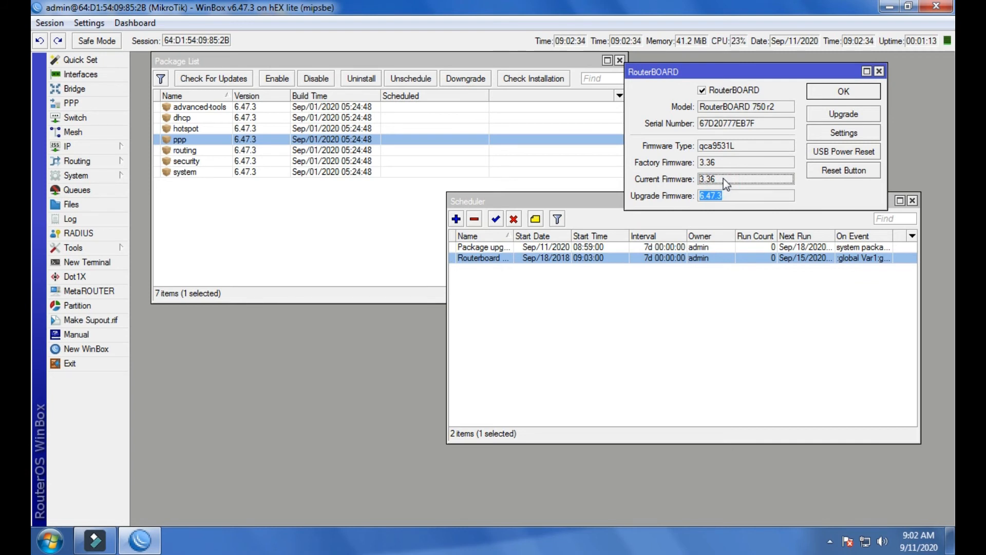
# Open the Routerboard Upgrade schedule and rearrange the windows to watch the RouterBOARD firmware fields alongside the scheduler list.
pyautogui.doubleClick(677, 258)
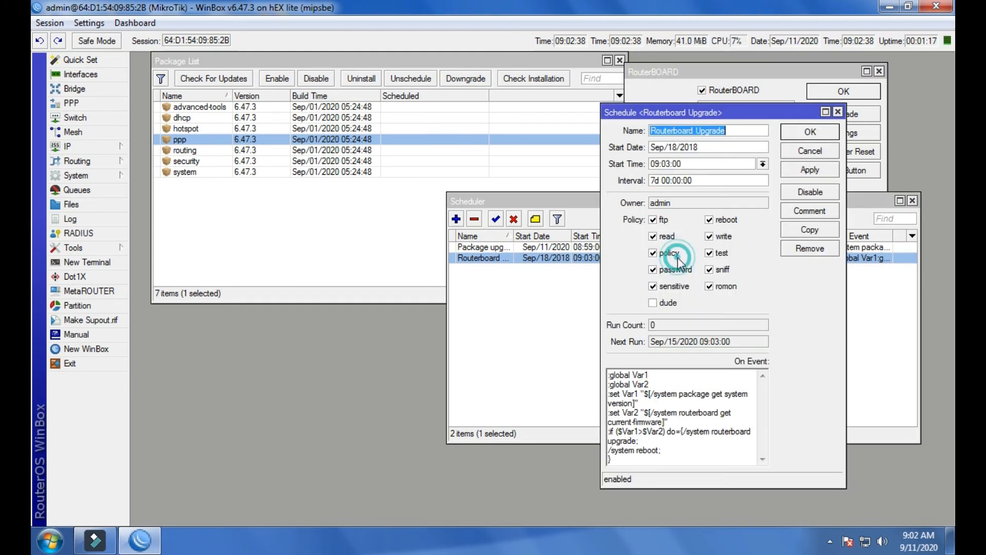
pyautogui.moveTo(726, 114); pyautogui.dragTo(459, 144)
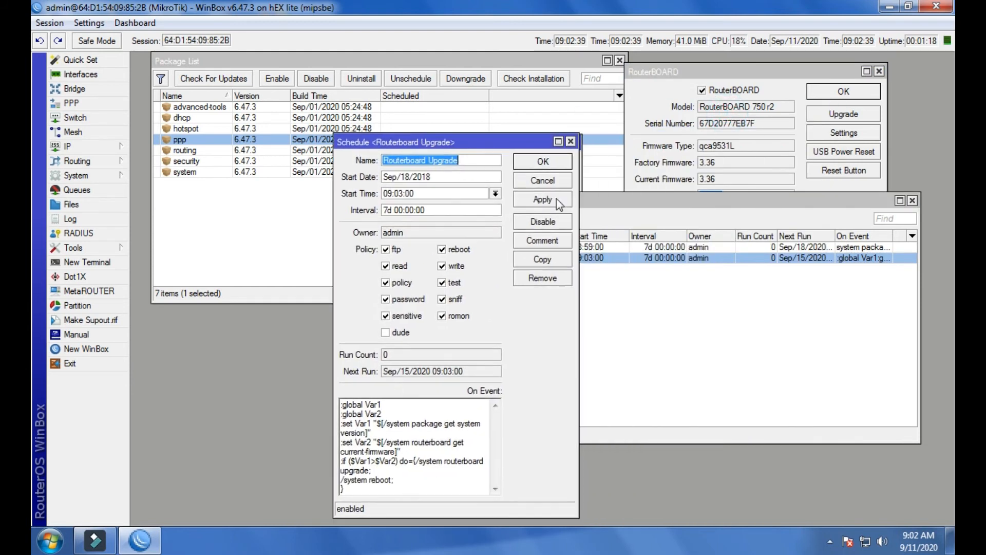
pyautogui.moveTo(854, 201); pyautogui.dragTo(865, 268)
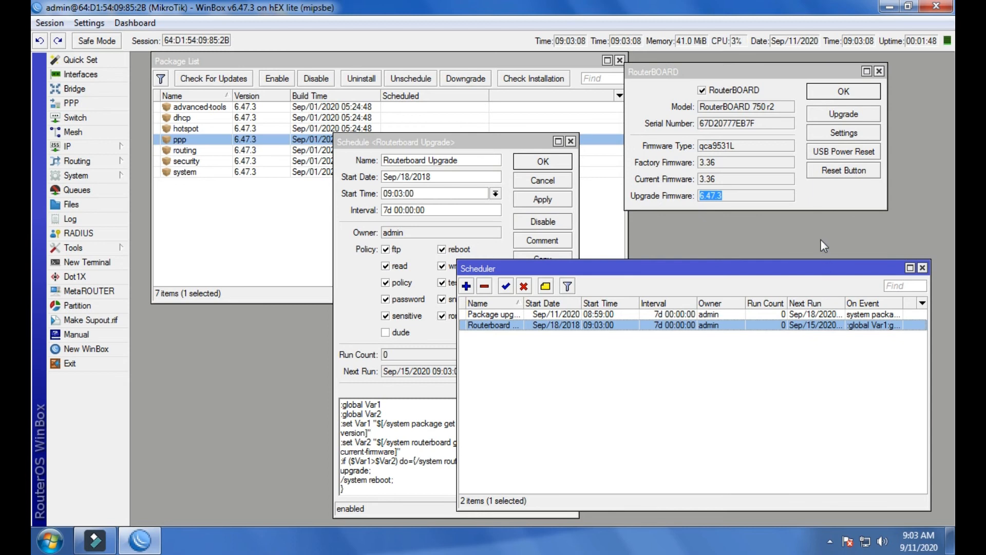
pyautogui.click(820, 204)
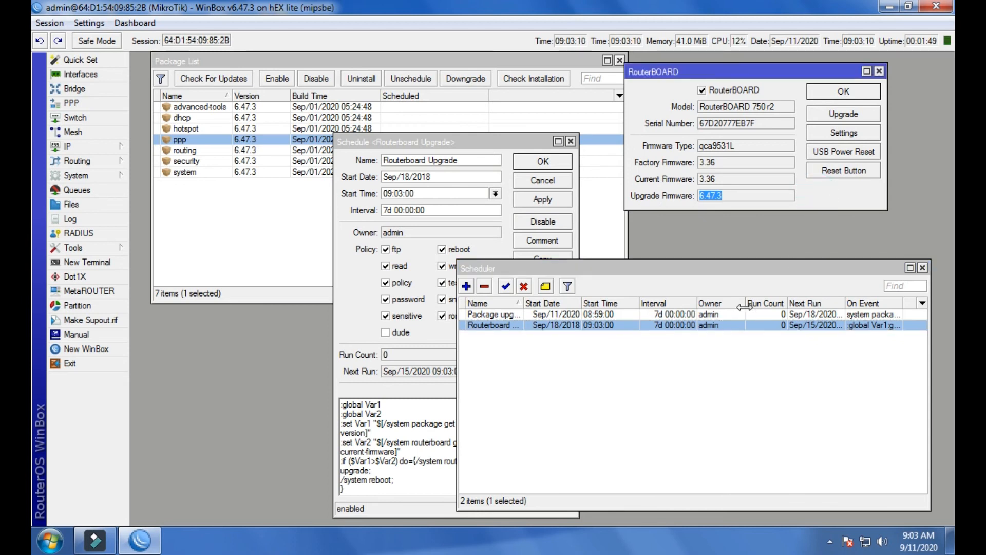
# Reopen the Routerboard Upgrade schedule, move it clear of the scheduler list, and set its start date to Sep/11/2020.
pyautogui.doubleClick(714, 327)
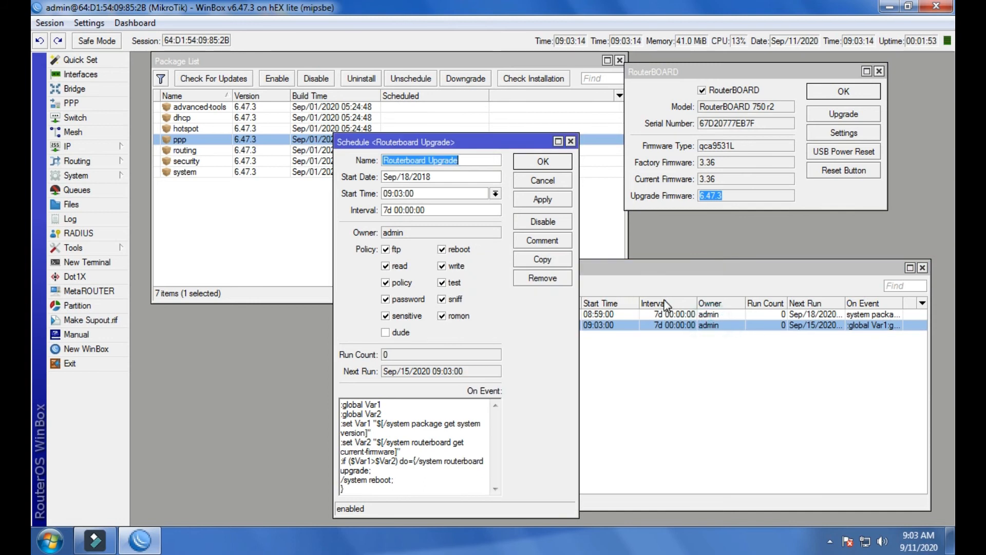
pyautogui.moveTo(495, 144); pyautogui.dragTo(421, 217)
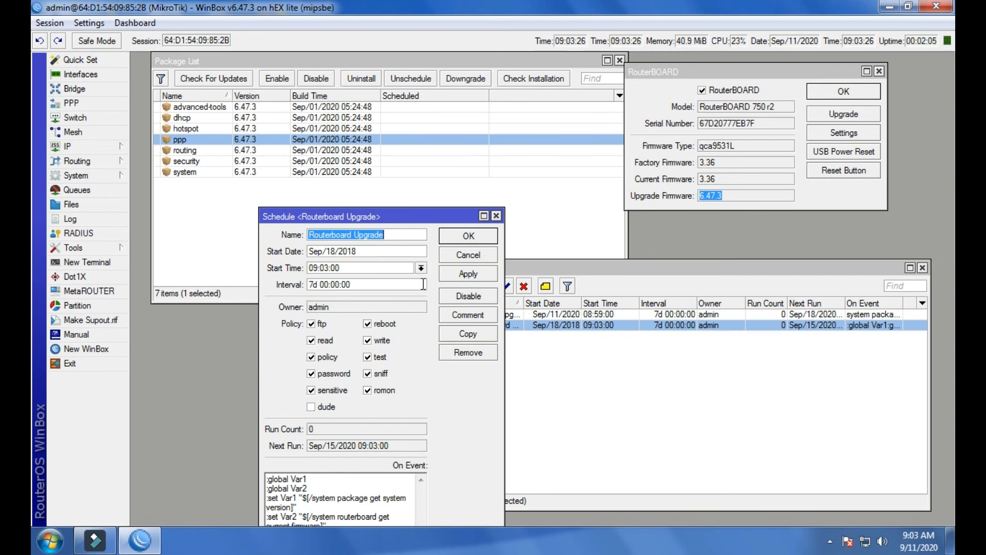
pyautogui.click(393, 254)
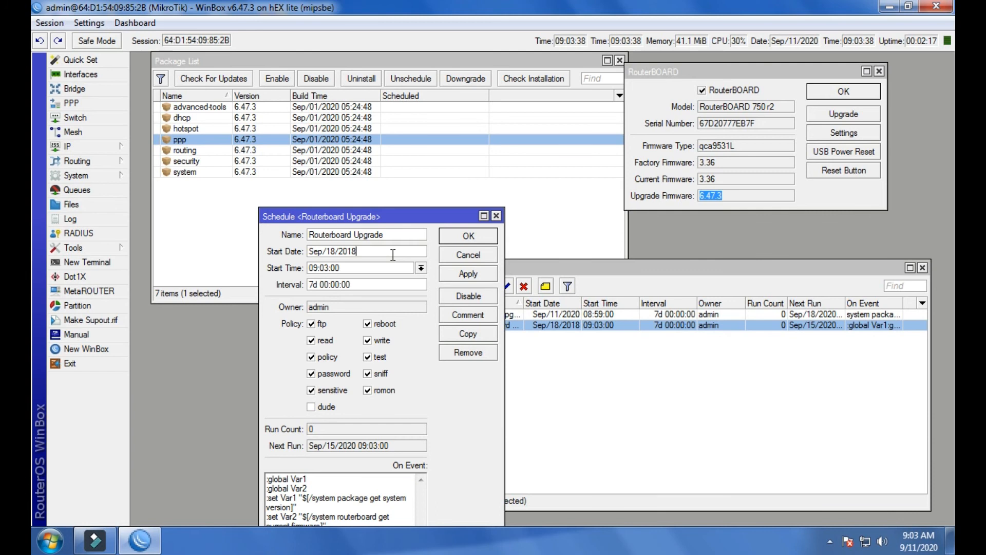
pyautogui.moveTo(334, 254); pyautogui.dragTo(330, 254)
pyautogui.write('1')
pyautogui.press('BackSpace')
pyautogui.press('BackSpace')
pyautogui.write('20')
# Set the Routerboard Upgrade schedule's start time to 09:04:00 and save the schedule.
pyautogui.click(327, 268)
pyautogui.press('BackSpace')
pyautogui.write('4')
pyautogui.click(452, 275)
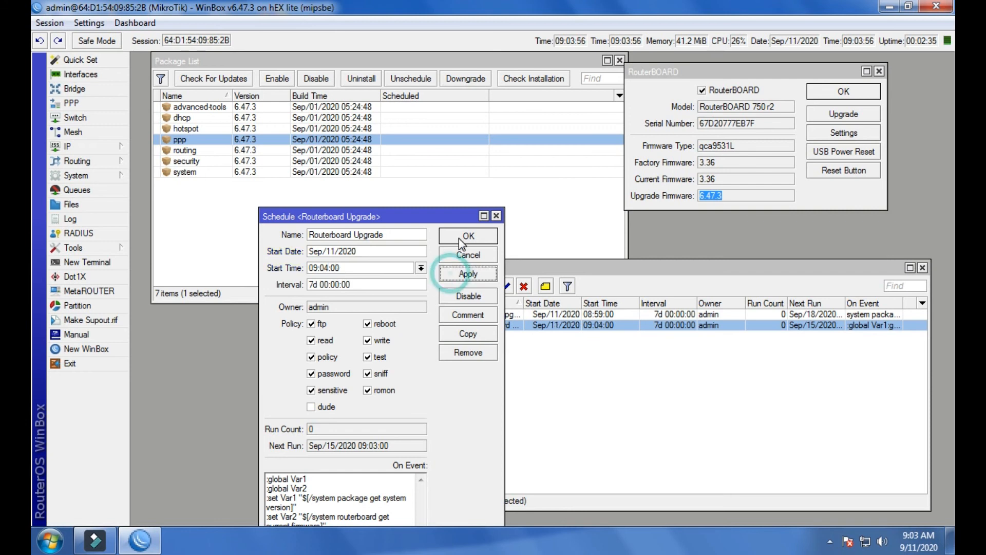
pyautogui.click(458, 236)
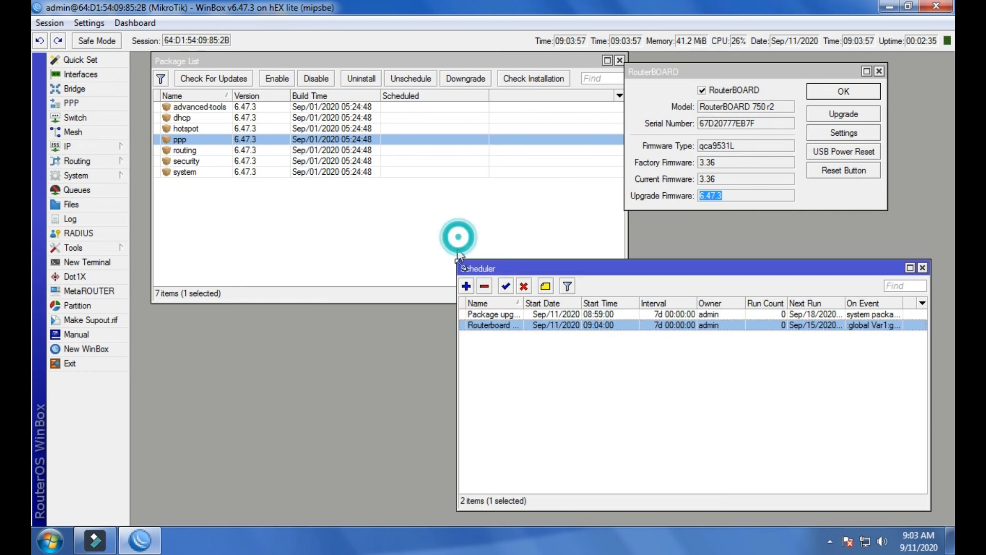
# Open the Routerboard Upgrade schedule to check its next run, then bring the scheduler list back to the front.
pyautogui.doubleClick(572, 326)
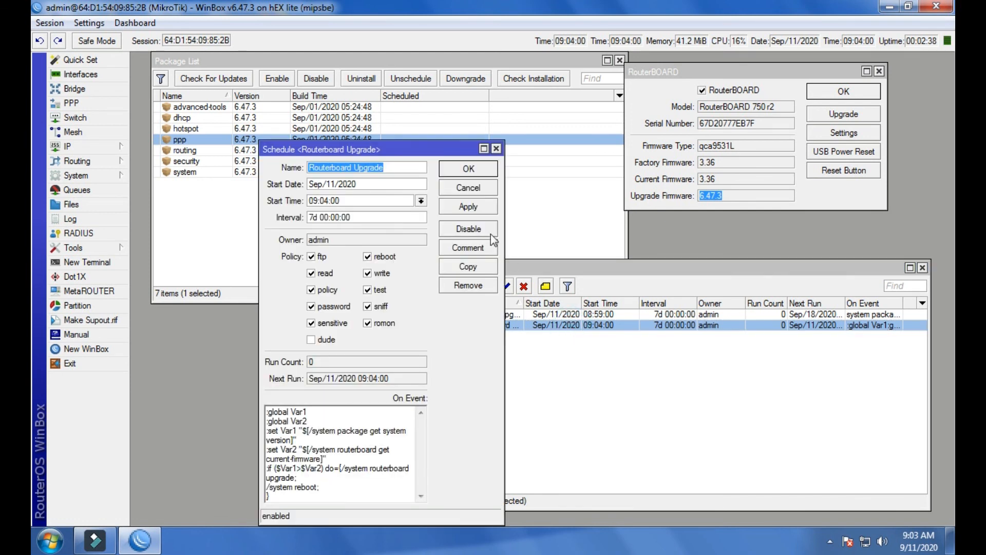
pyautogui.click(595, 282)
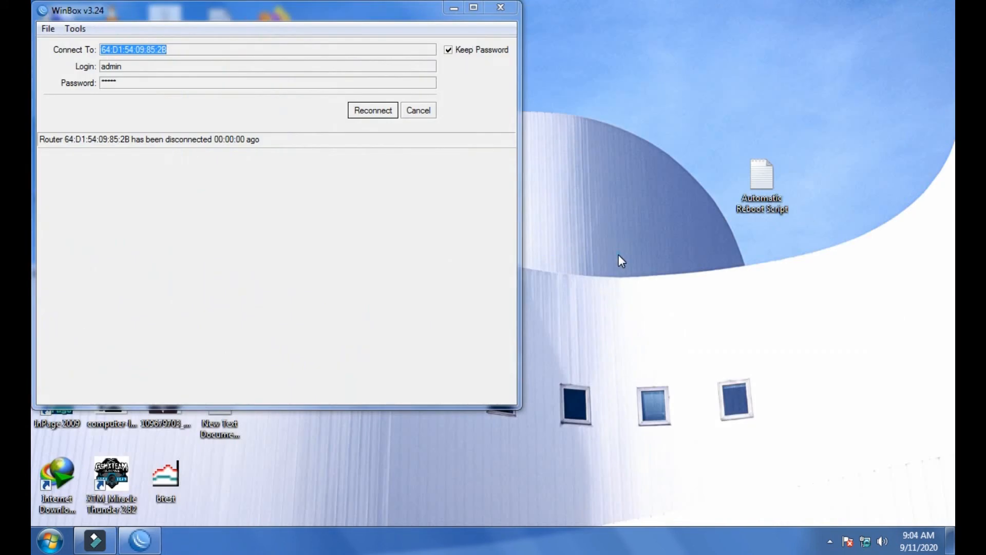
# Refresh the desktop while waiting for the router to reboot, and reconnect to the router.
pyautogui.rightClick(618, 254)
pyautogui.click(642, 296)
pyautogui.rightClick(621, 257)
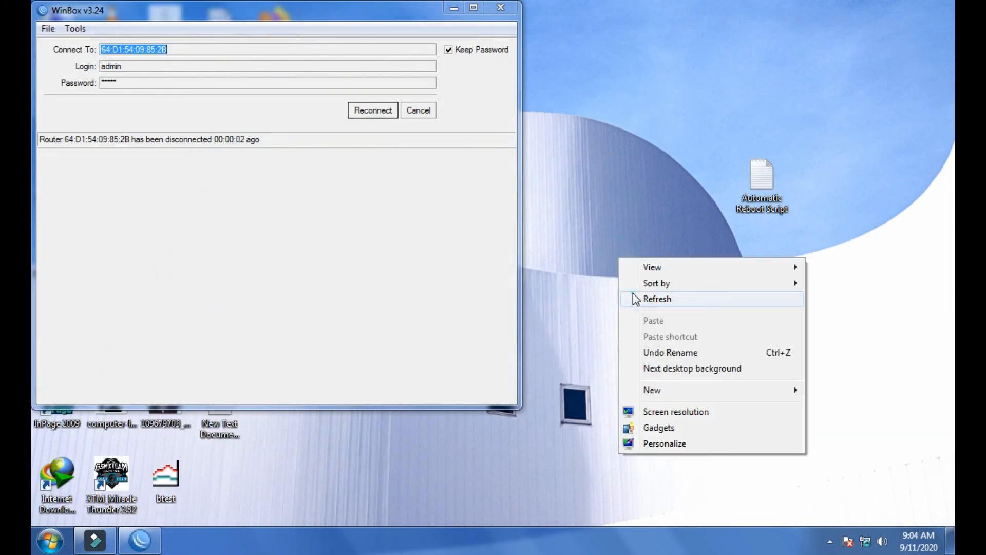
pyautogui.click(637, 298)
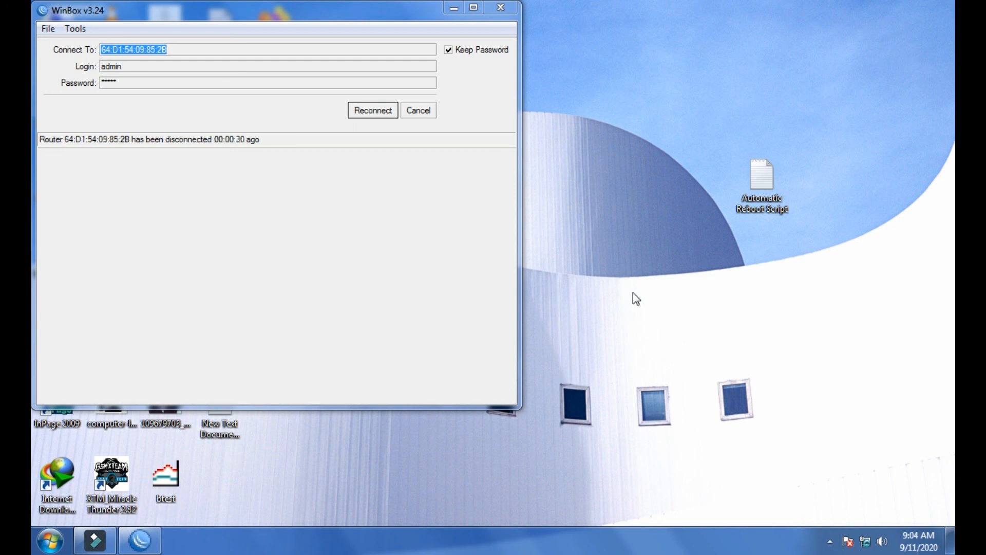
pyautogui.click(395, 115)
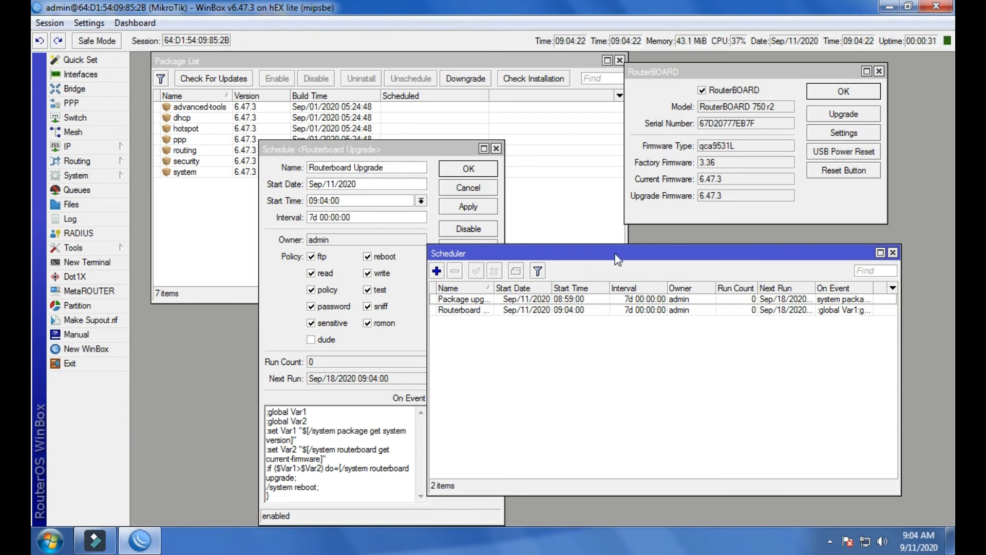
# Move the RouterBOARD window toward the middle of the workspace and check the current firmware version.
pyautogui.moveTo(746, 71); pyautogui.dragTo(613, 89)
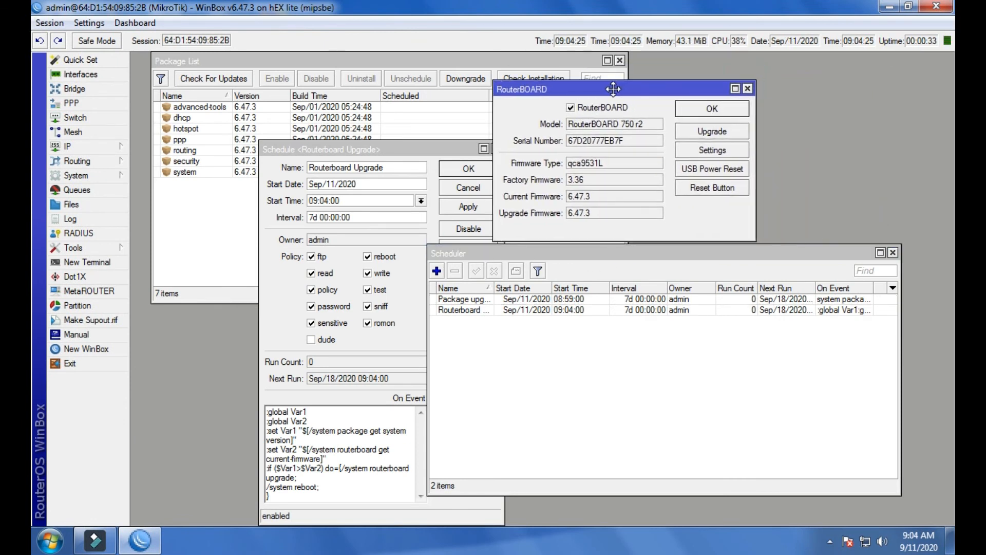
pyautogui.click(594, 198)
pyautogui.moveTo(595, 200); pyautogui.dragTo(570, 203)
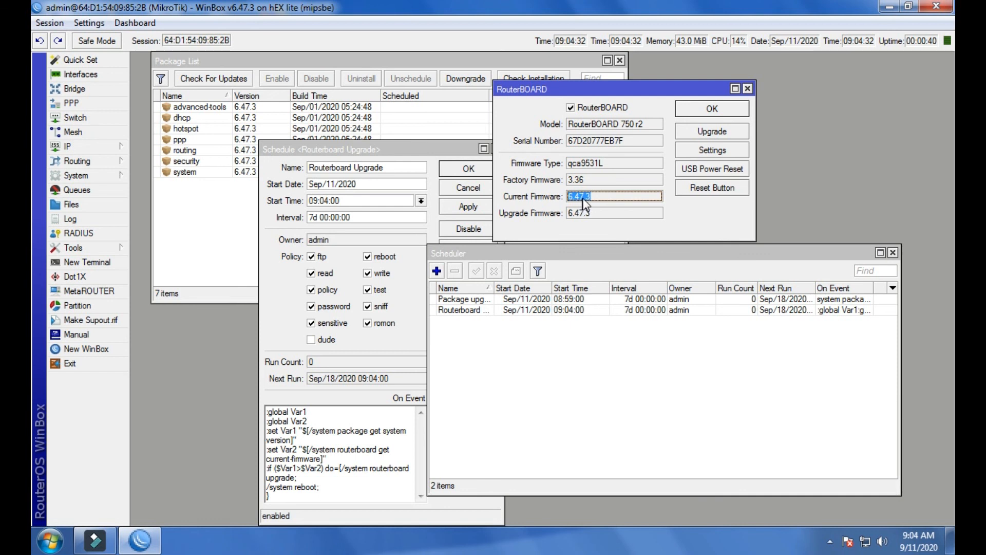
pyautogui.click(596, 199)
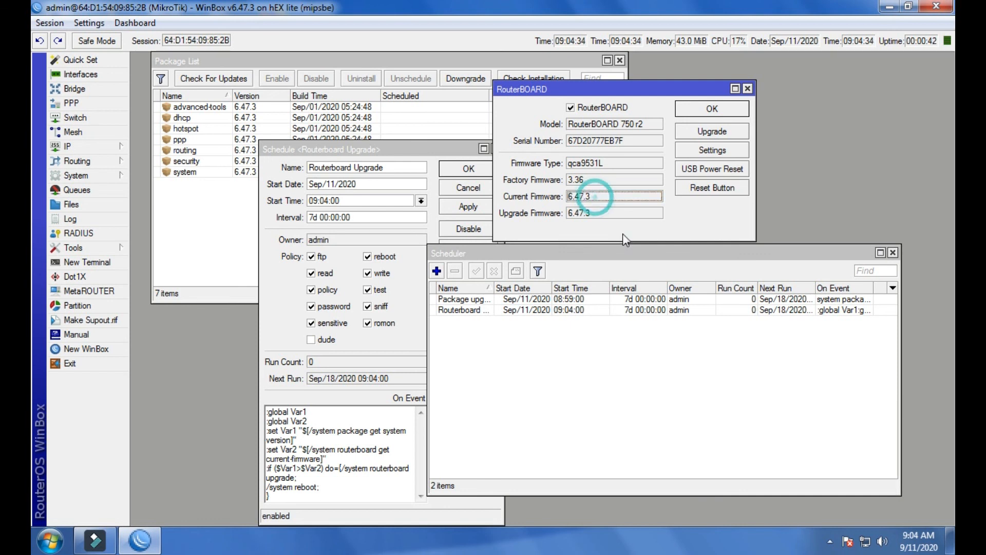
# Compare both scheduler entries, open the Routerboard Upgrade schedule to review its interval, and close it.
pyautogui.click(587, 301)
pyautogui.click(573, 310)
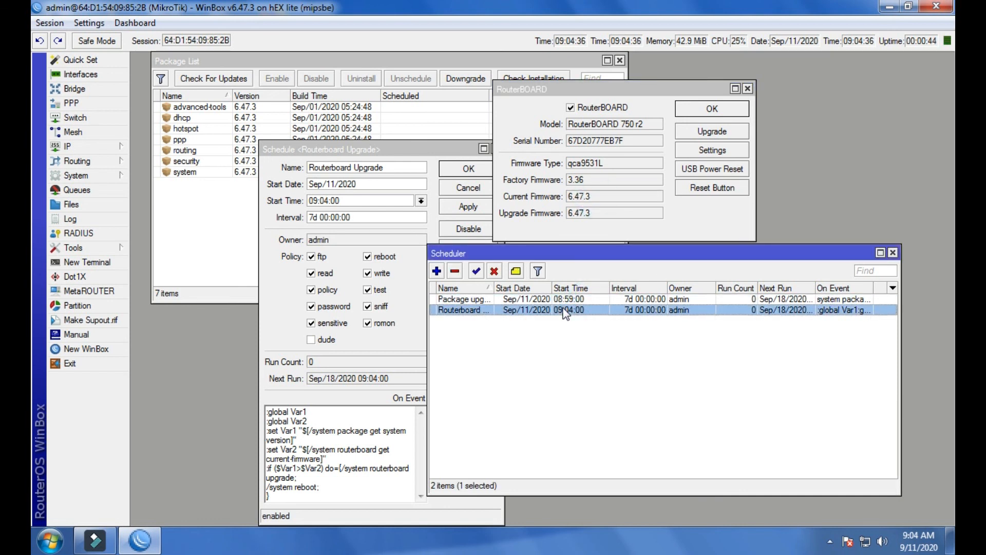
pyautogui.click(582, 301)
pyautogui.click(569, 310)
pyautogui.doubleClick(662, 311)
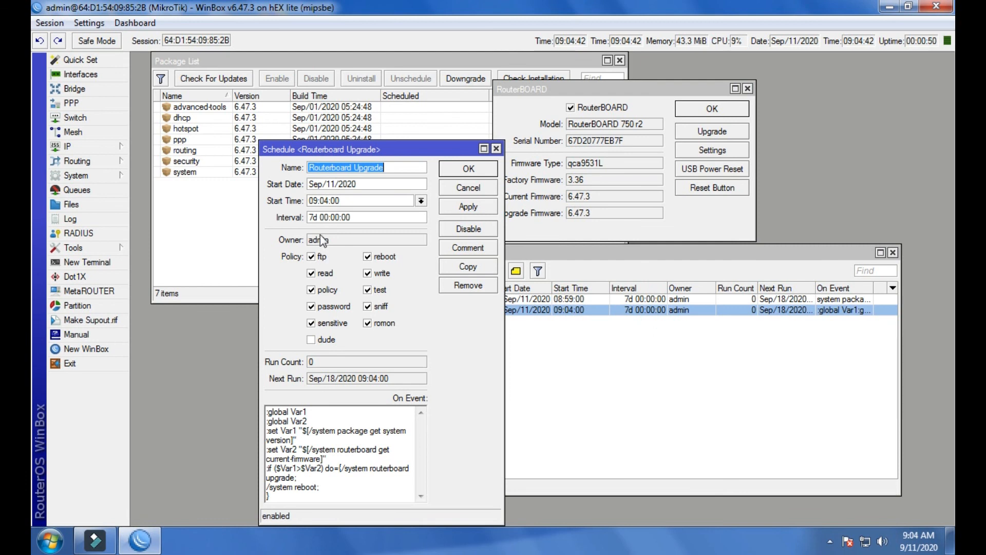
pyautogui.doubleClick(312, 217)
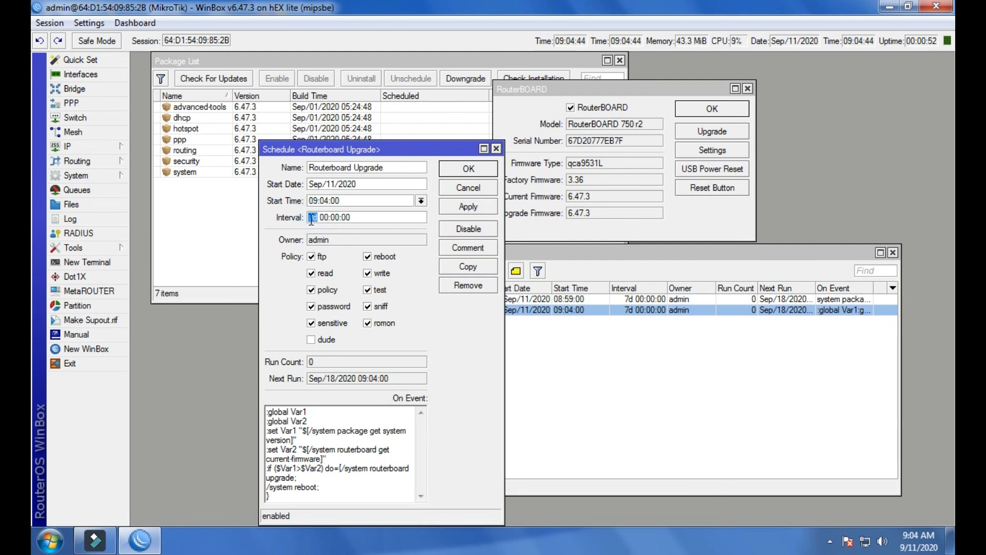
pyautogui.tripleClick(380, 218)
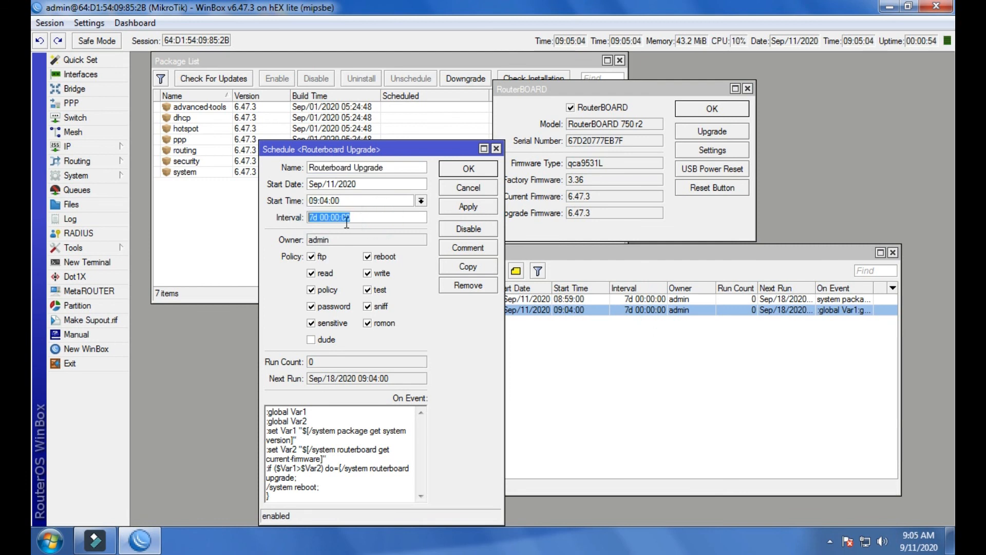
pyautogui.click(496, 149)
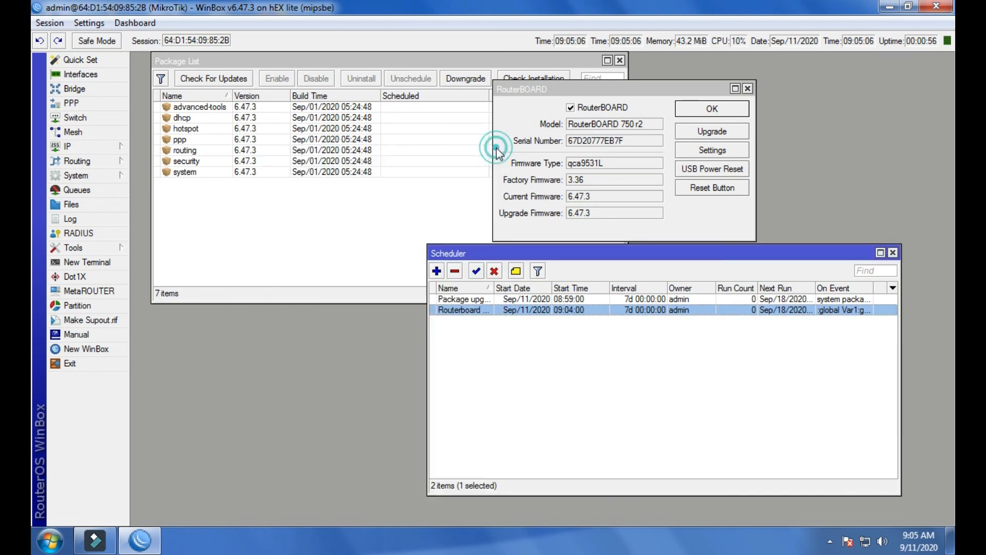
# Review the start dates and times of both scheduler entries, inspect the Package upgrade schedule, and close it.
pyautogui.click(537, 348)
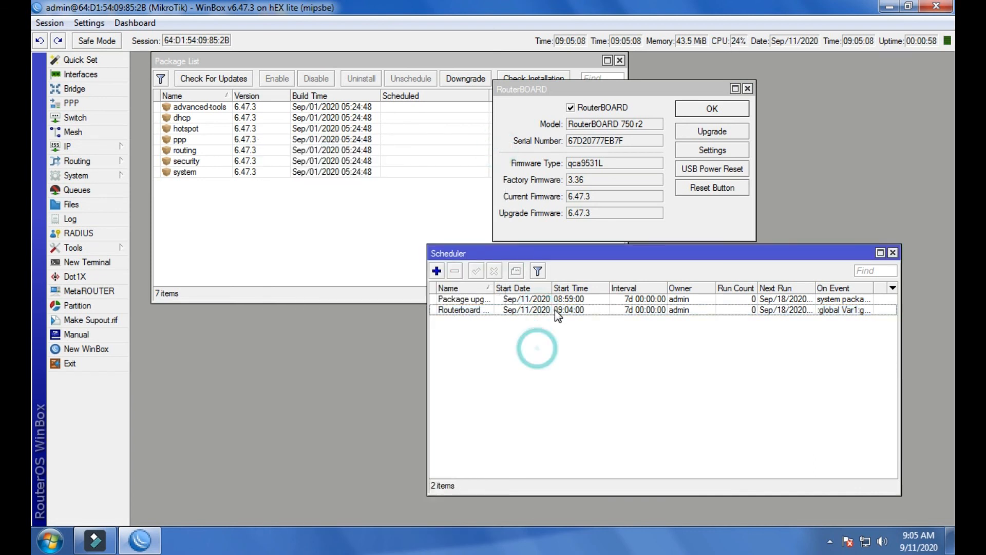
pyautogui.click(554, 298)
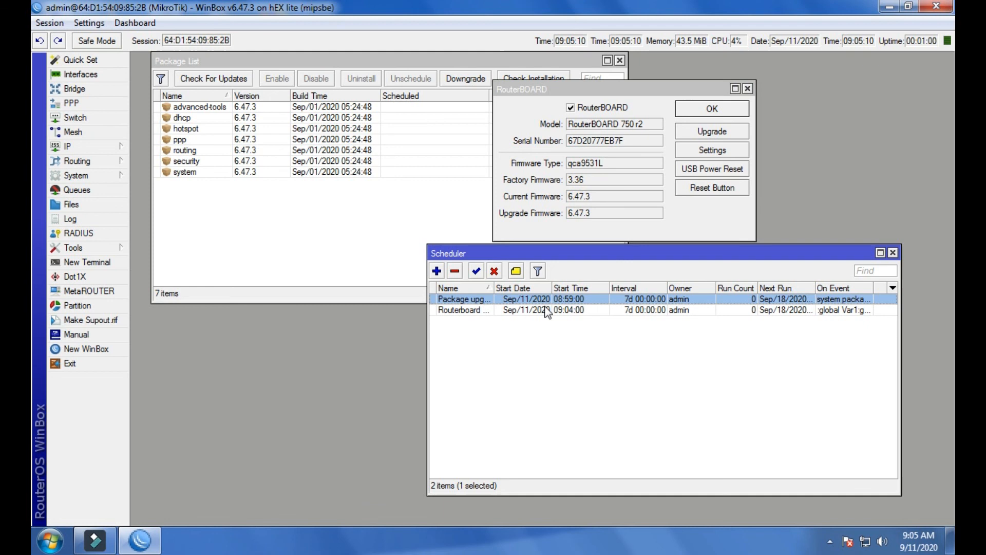
pyautogui.click(546, 311)
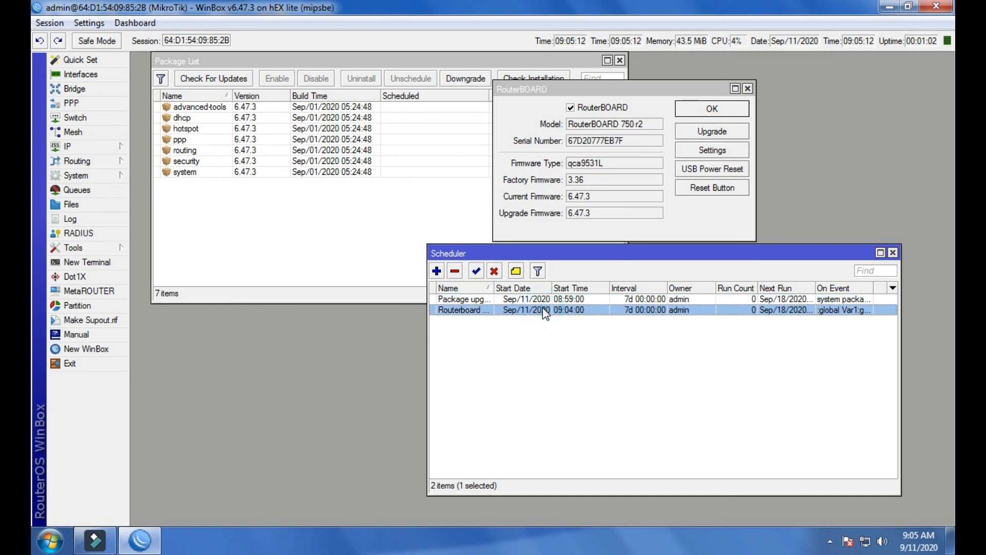
pyautogui.click(548, 347)
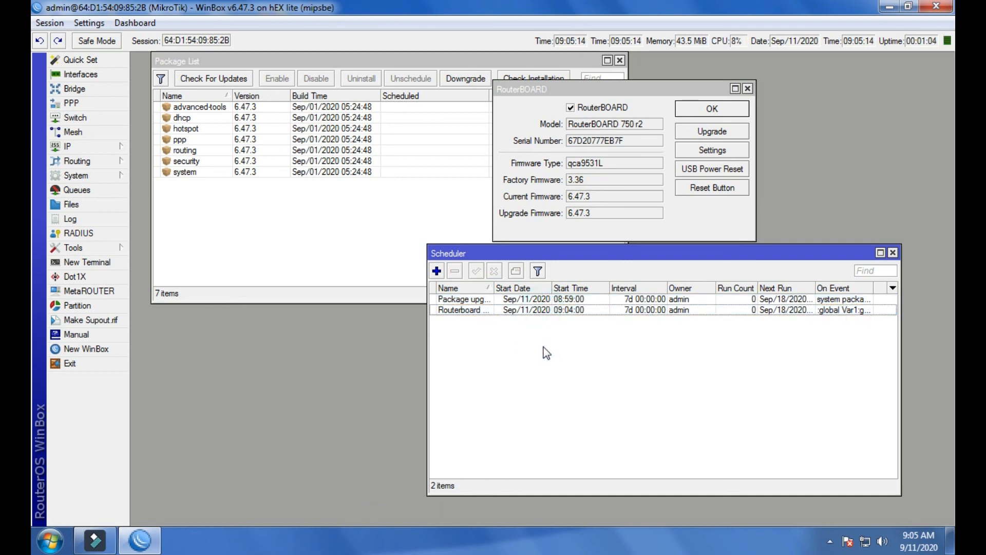
pyautogui.click(559, 310)
pyautogui.click(548, 340)
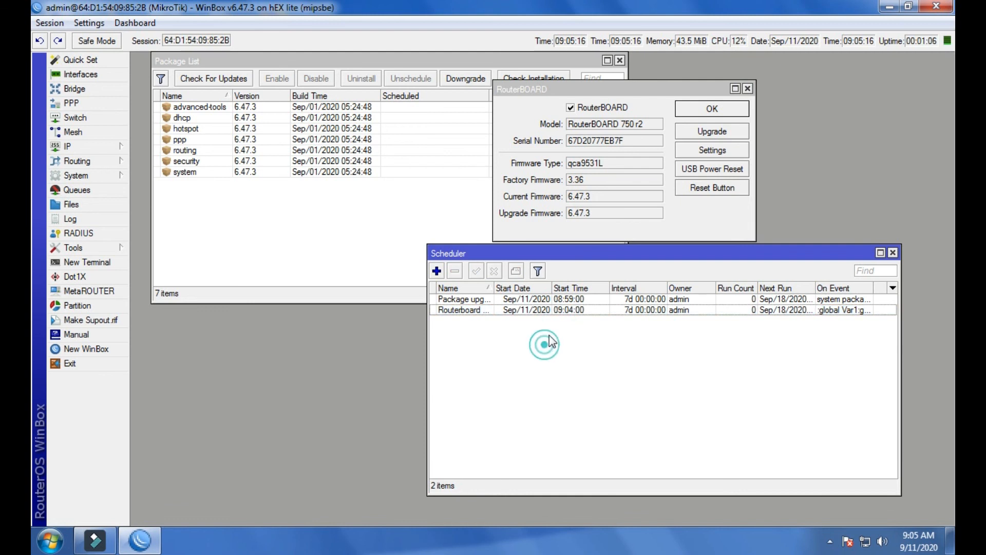
pyautogui.click(560, 311)
pyautogui.click(559, 300)
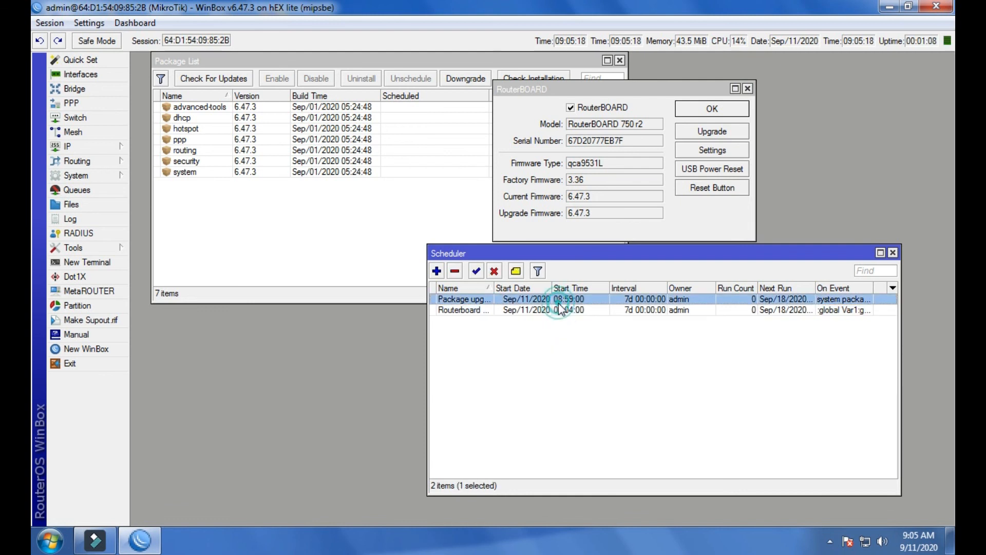
pyautogui.doubleClick(559, 301)
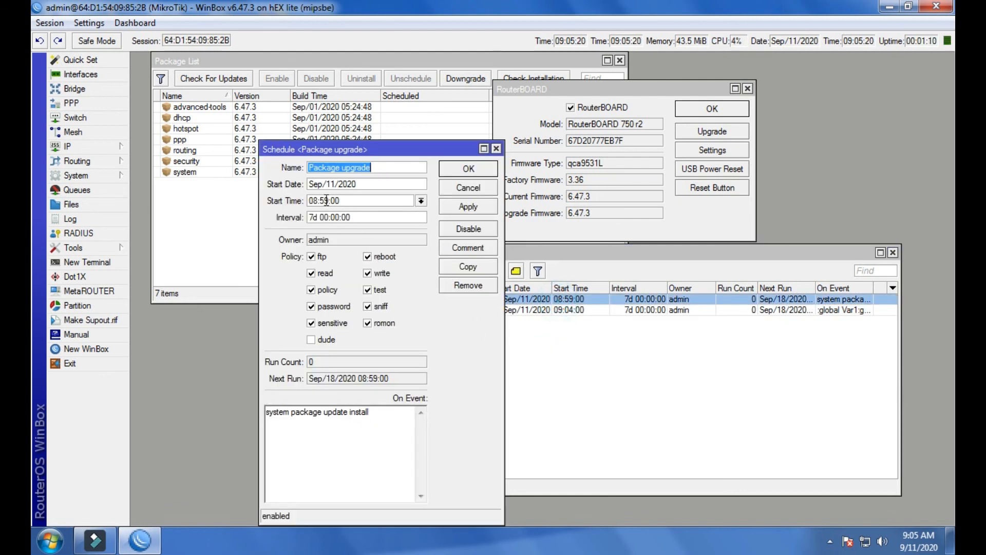
pyautogui.click(496, 149)
# Look over the two scheduler entries once more and close the Scheduler window.
pyautogui.click(626, 309)
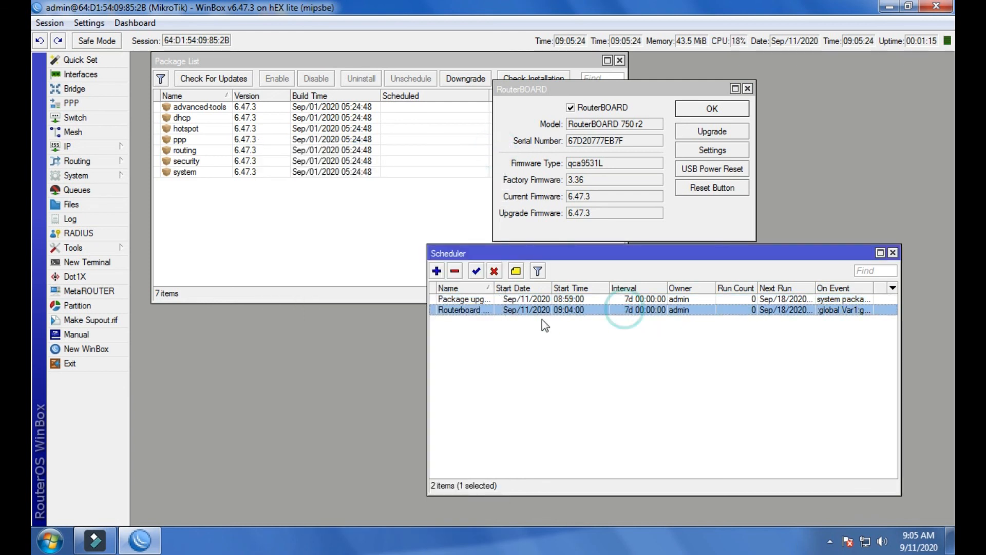
pyautogui.click(538, 299)
pyautogui.click(537, 310)
pyautogui.click(537, 298)
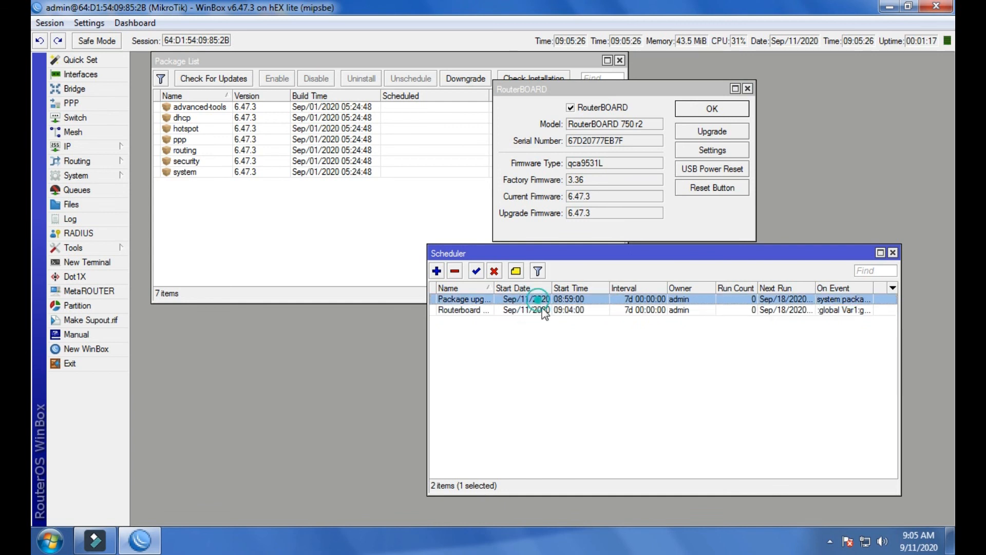
pyautogui.click(893, 253)
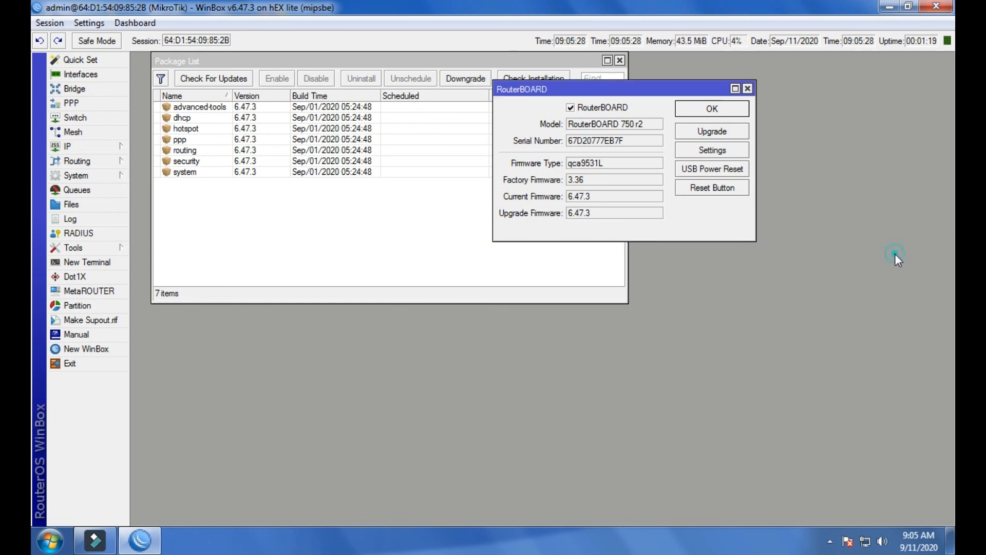